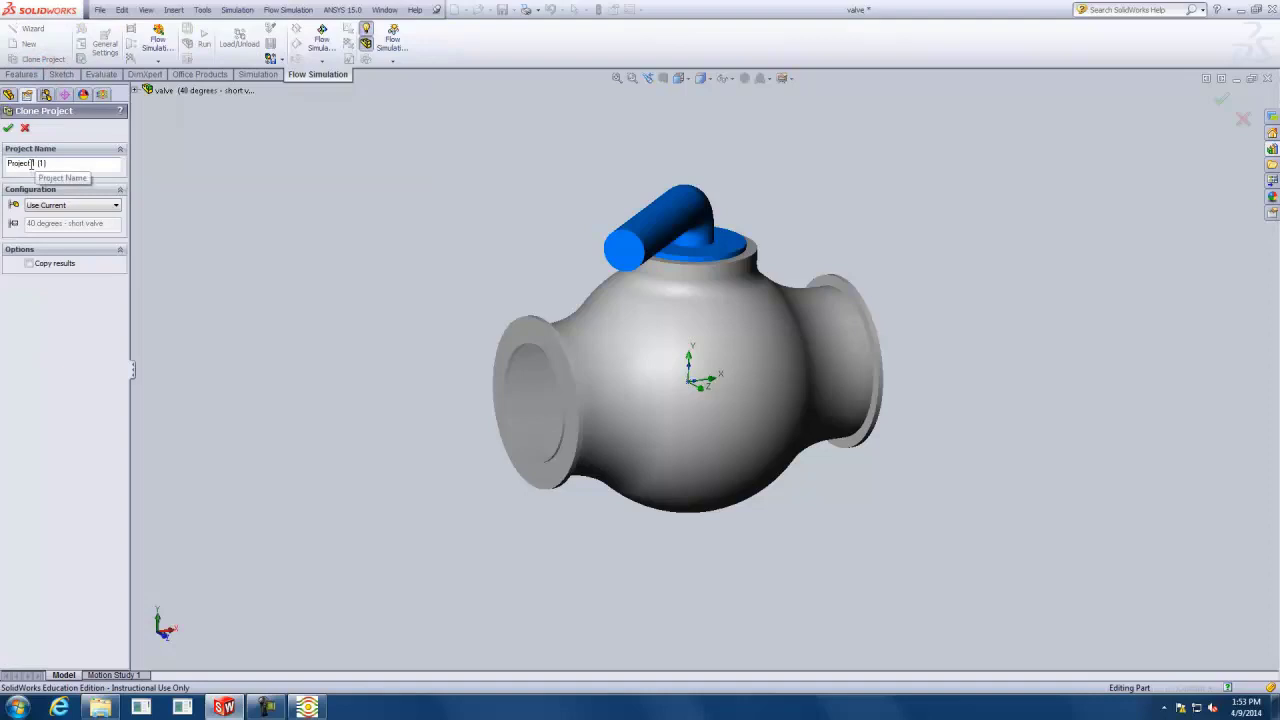
Clone the project as "Project 2" into only the "40 degrees - long valve" configuration, resetting the computational domain and mesh settings
double_click(80, 163)
text(2)
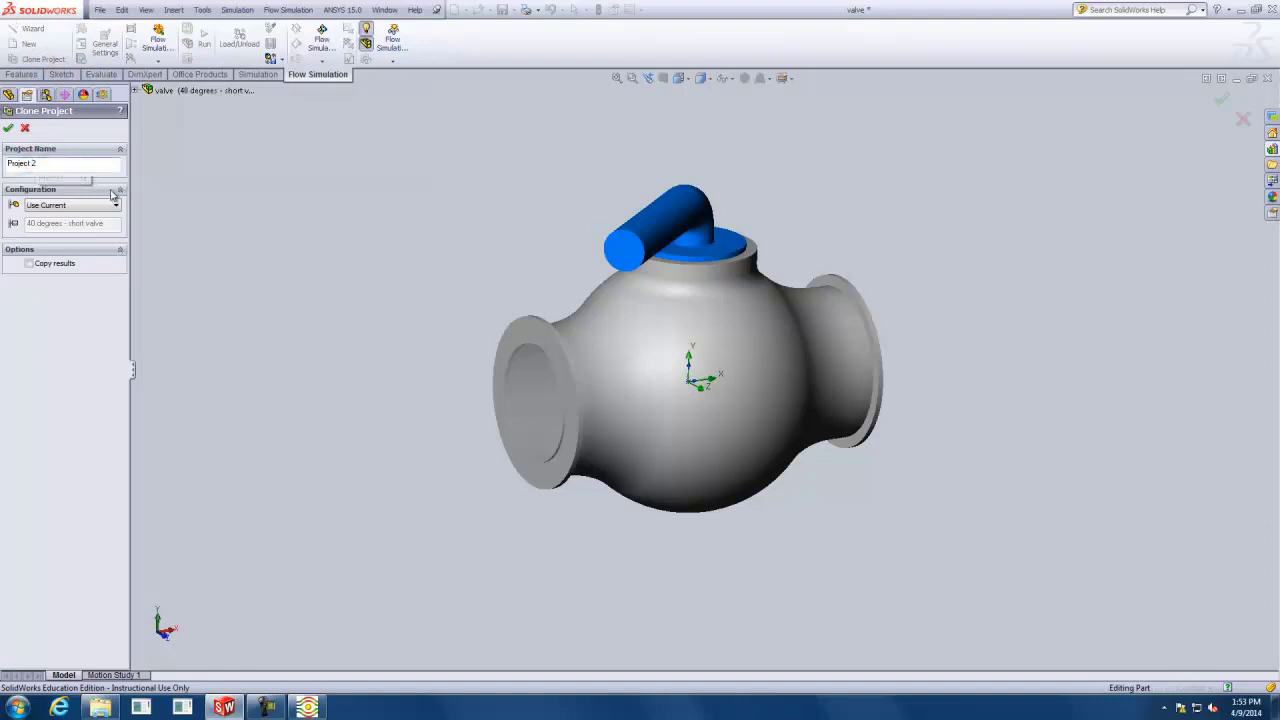
click(100, 206)
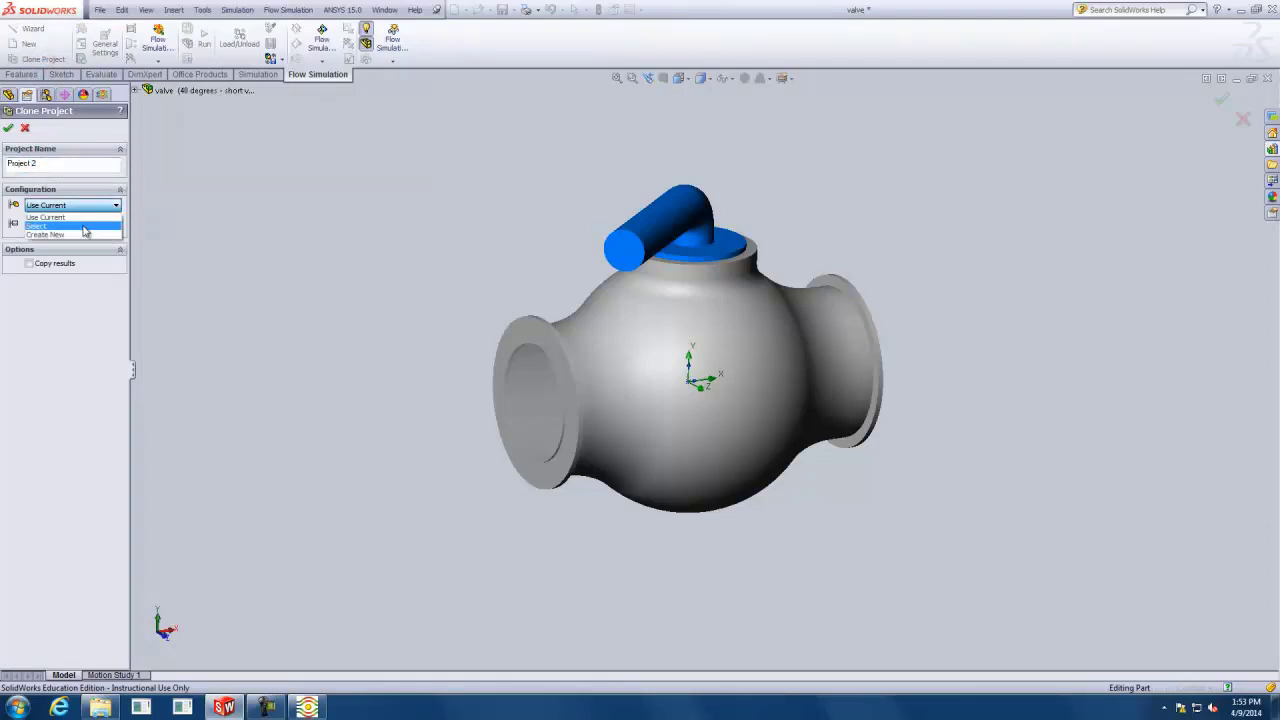
click(83, 225)
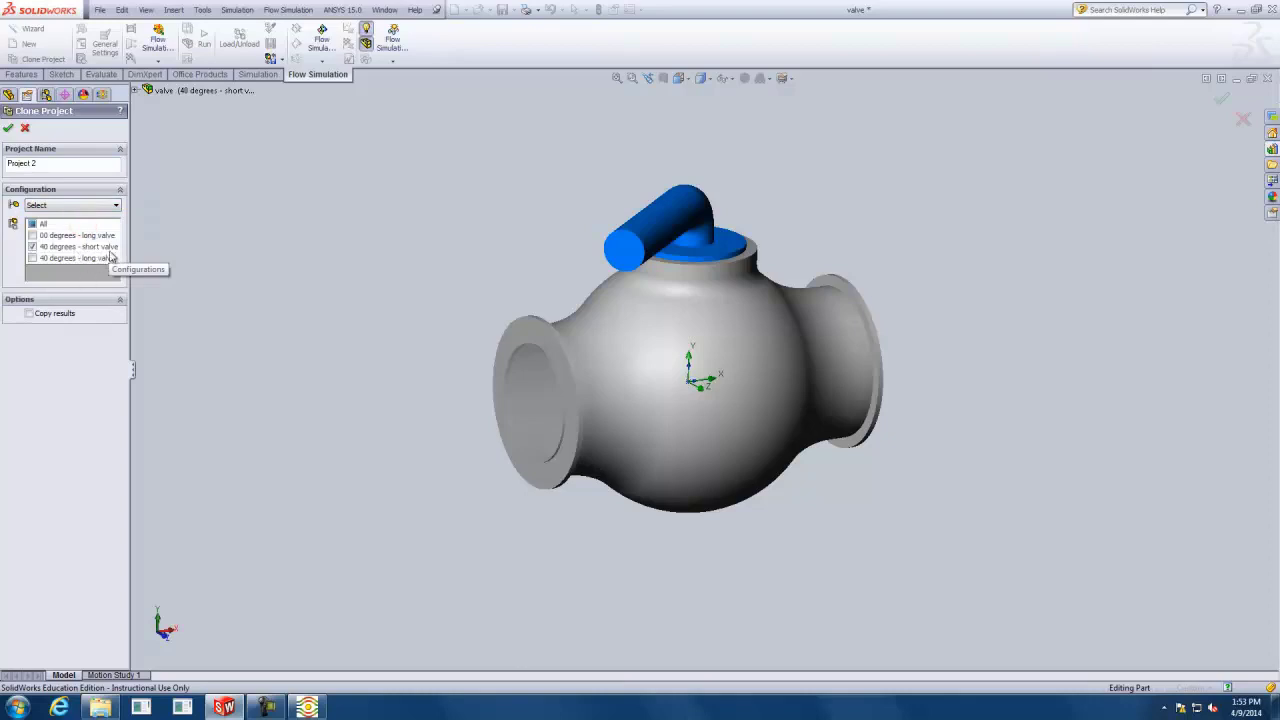
click(32, 258)
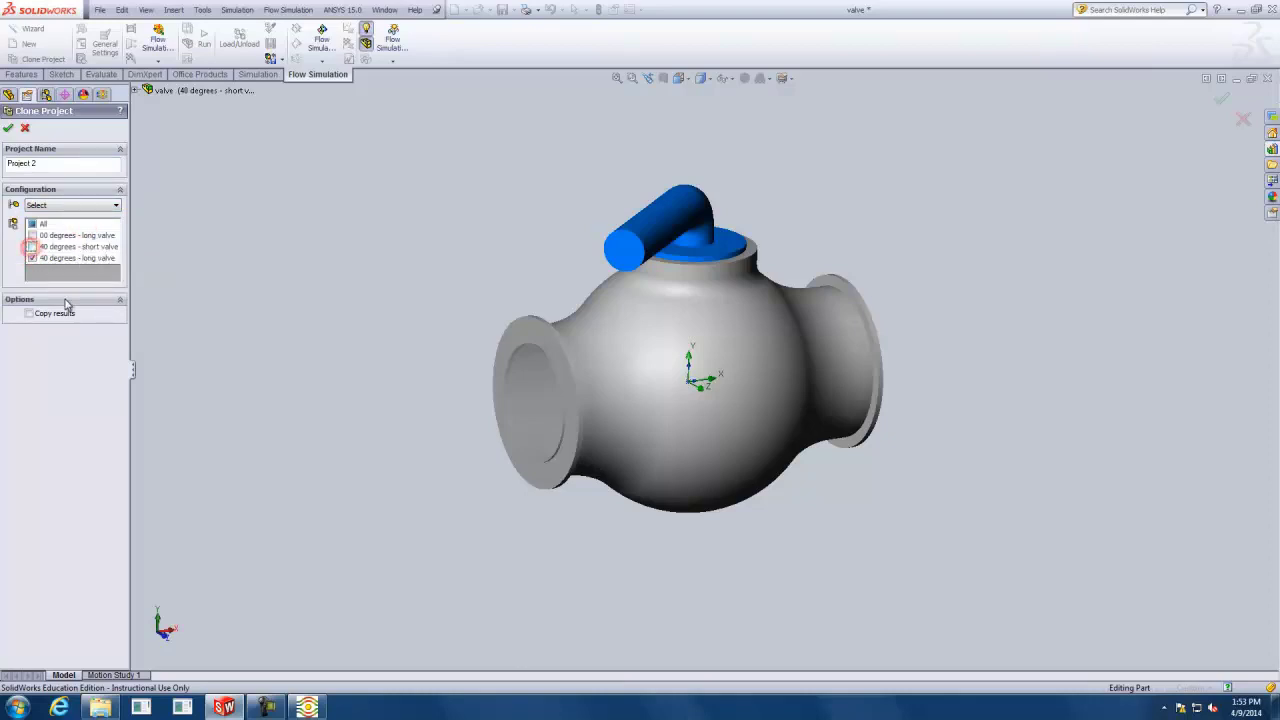
click(32, 246)
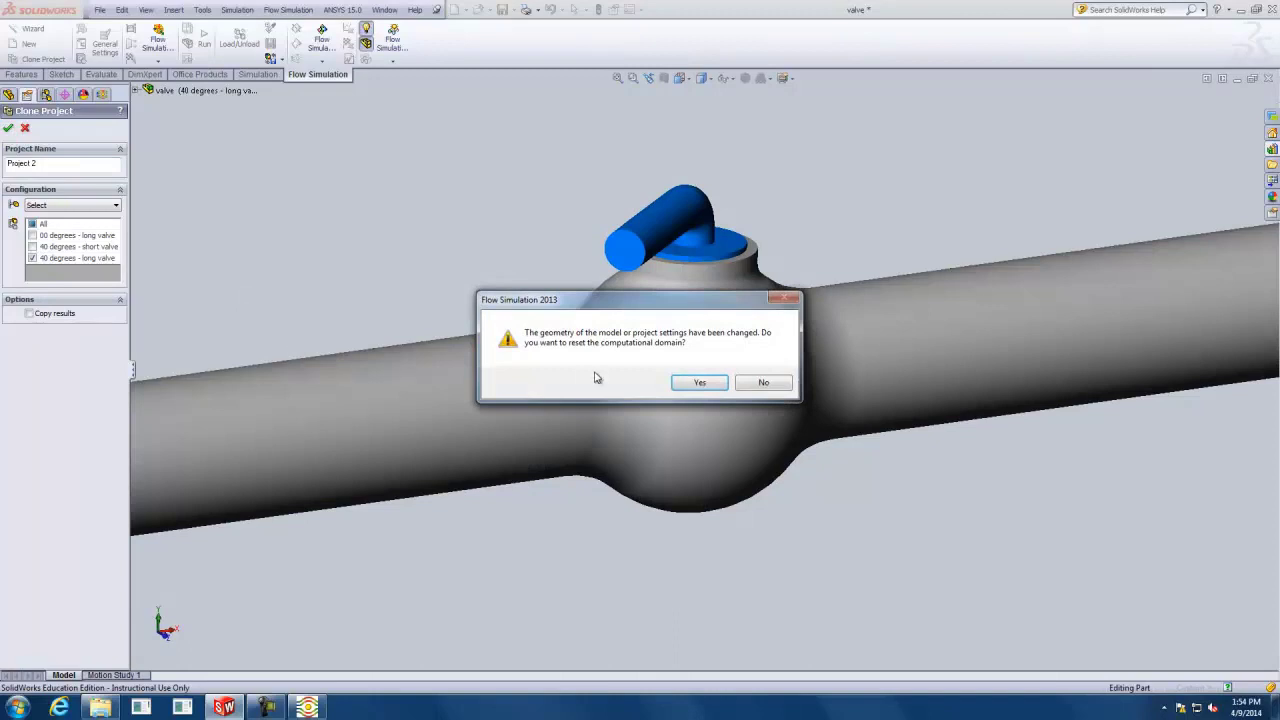
click(699, 385)
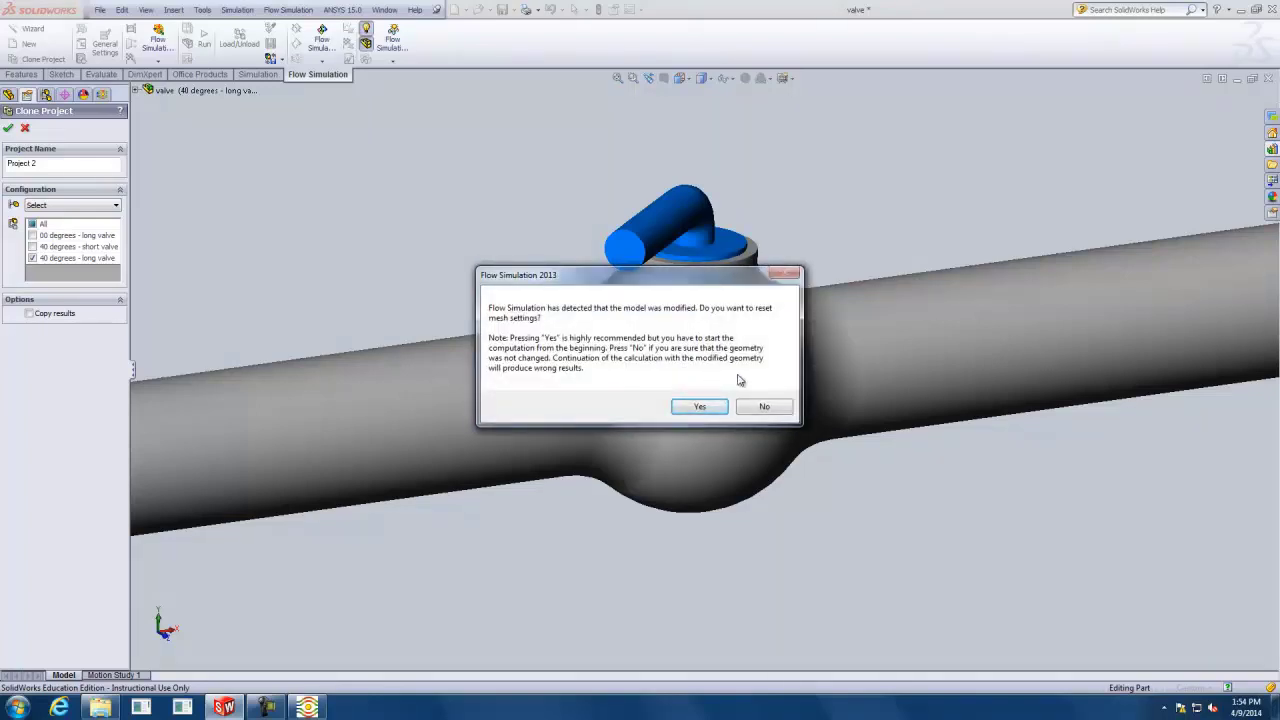
click(702, 408)
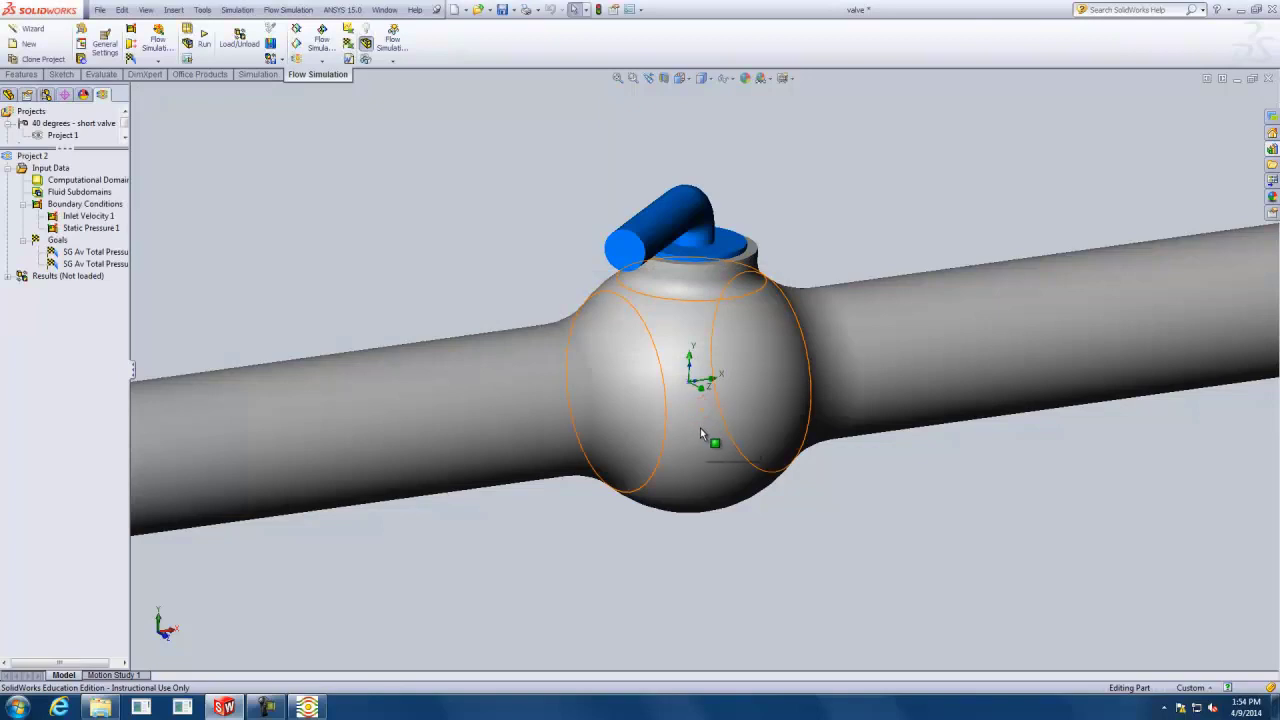
Examine the long valve model, including the inlet and outlet ends of its extended pipes
scroll(668, 409, up, 4)
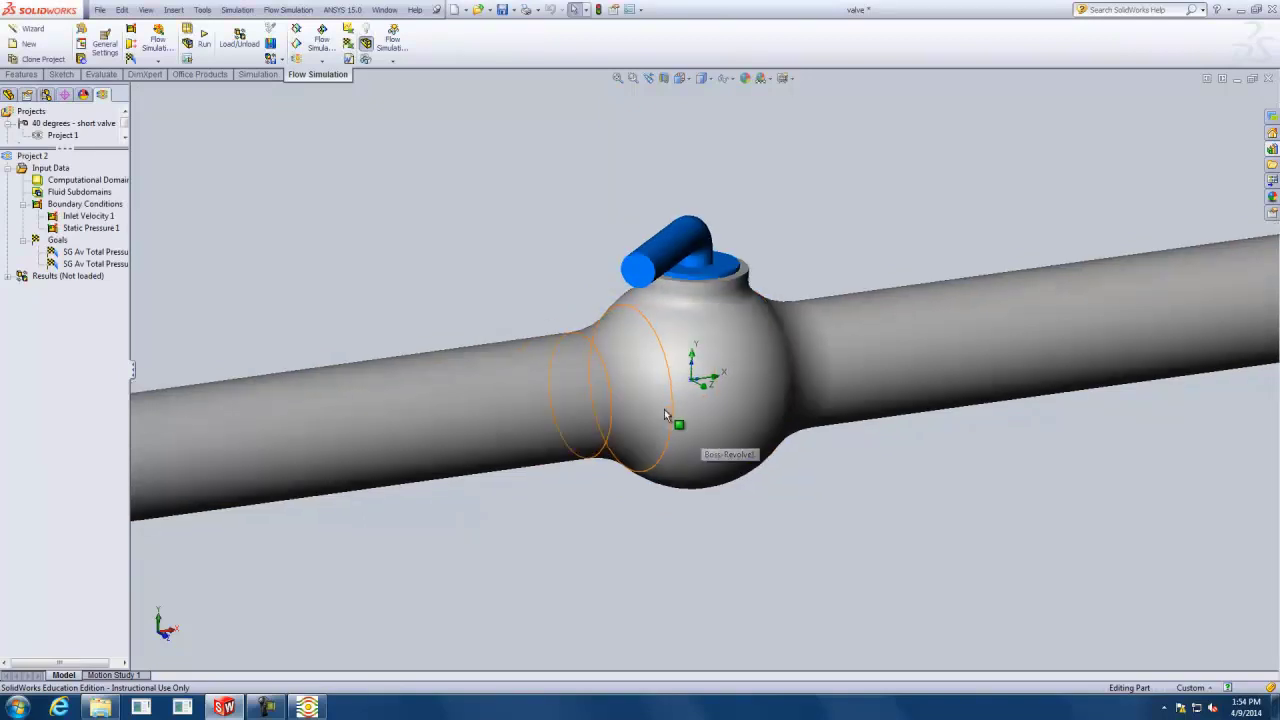
scroll(695, 390, down, 4)
scroll(700, 384, up, 4)
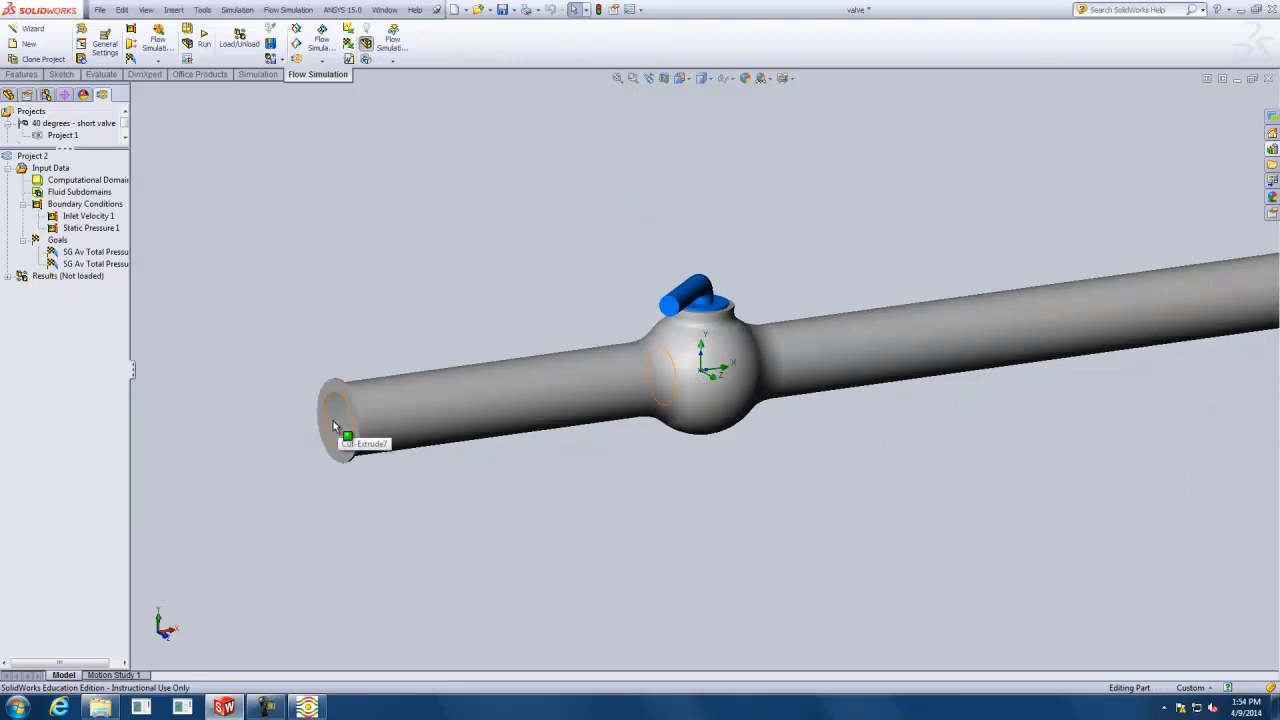
scroll(925, 398, down, 3)
scroll(1035, 347, up, 3)
scroll(1035, 347, up, 3)
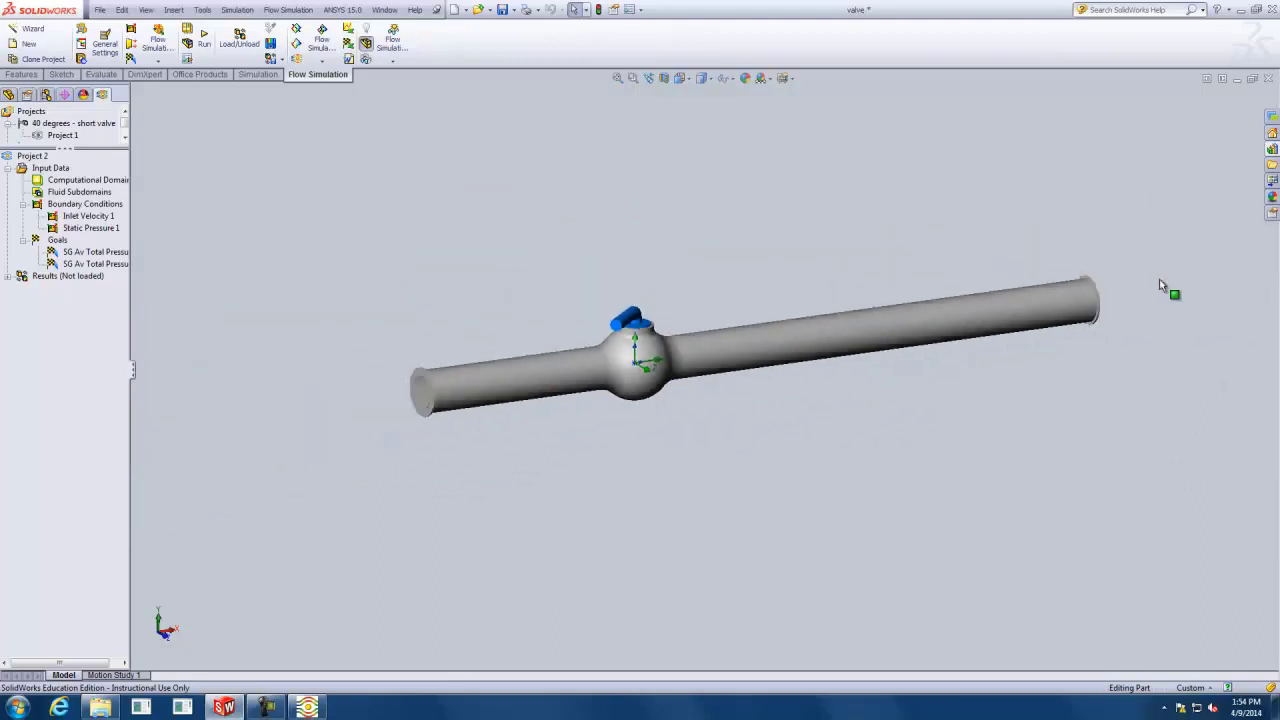
scroll(1100, 318, down, 3)
scroll(348, 427, up, 2)
scroll(481, 388, down, 3)
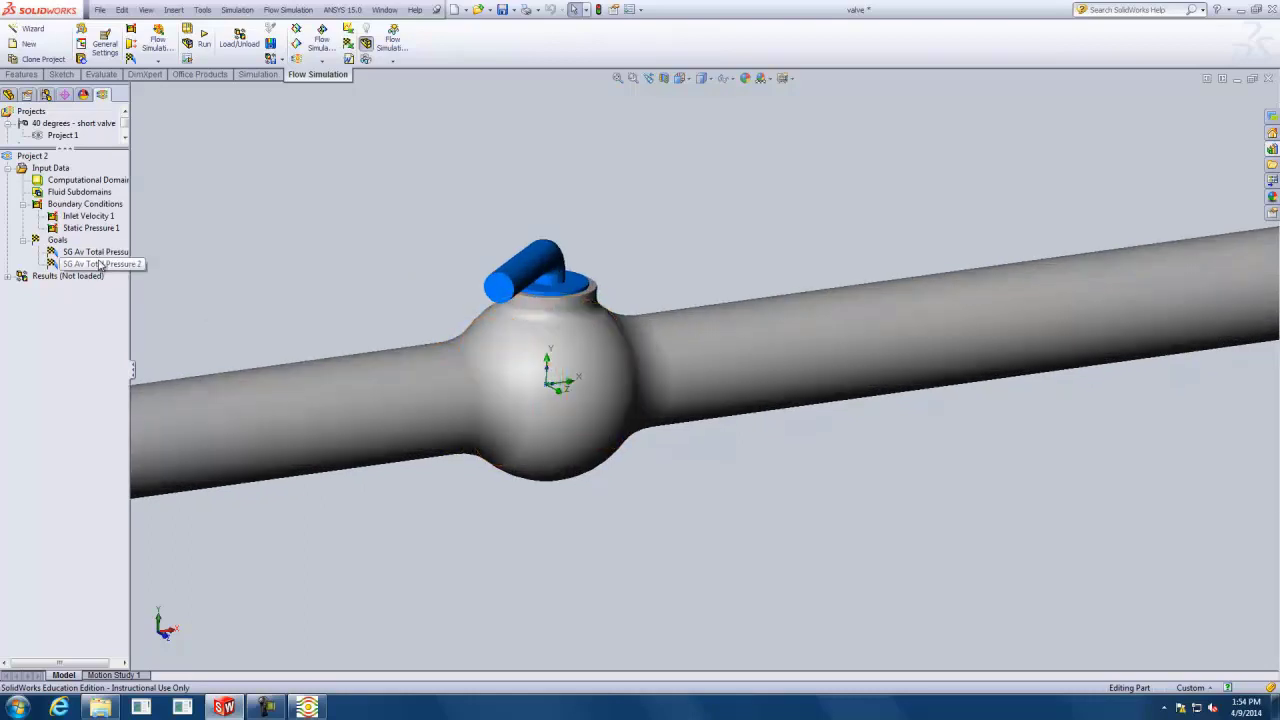
Run the Project 2 calculation with a pressure contour preview on Plane2, and close the solver once it finishes
click(204, 44)
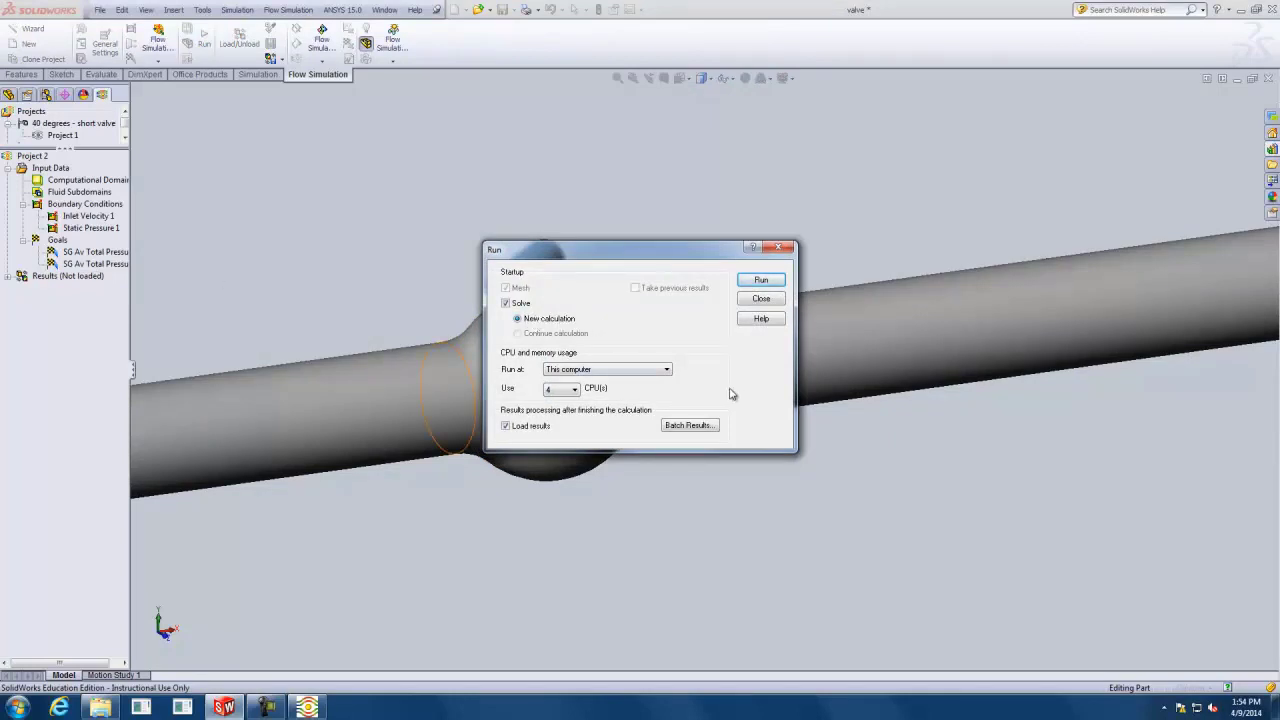
click(772, 280)
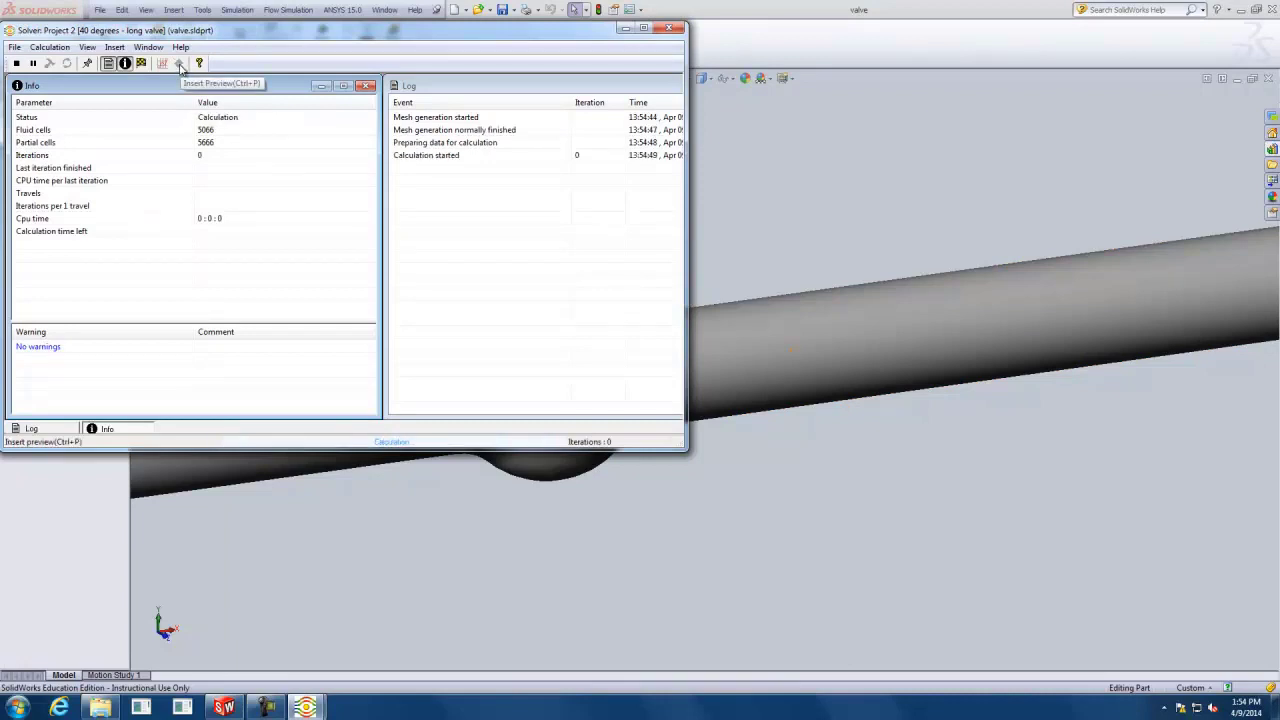
click(181, 64)
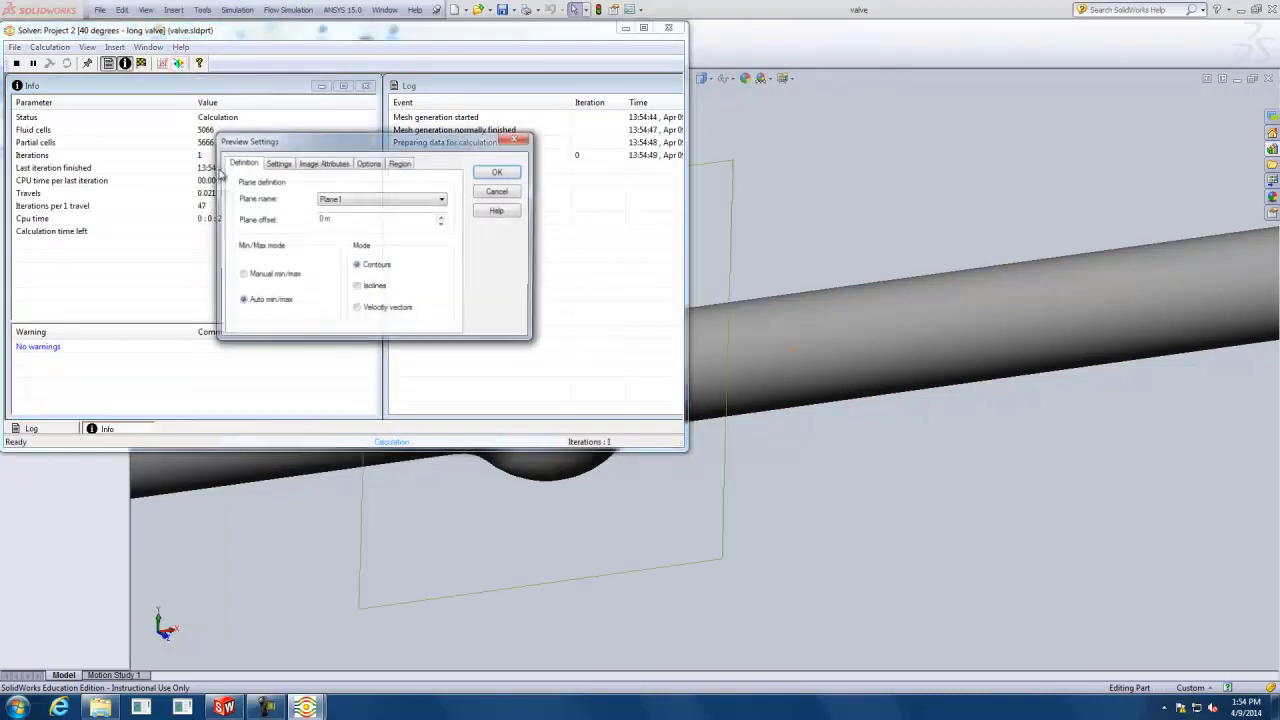
click(355, 199)
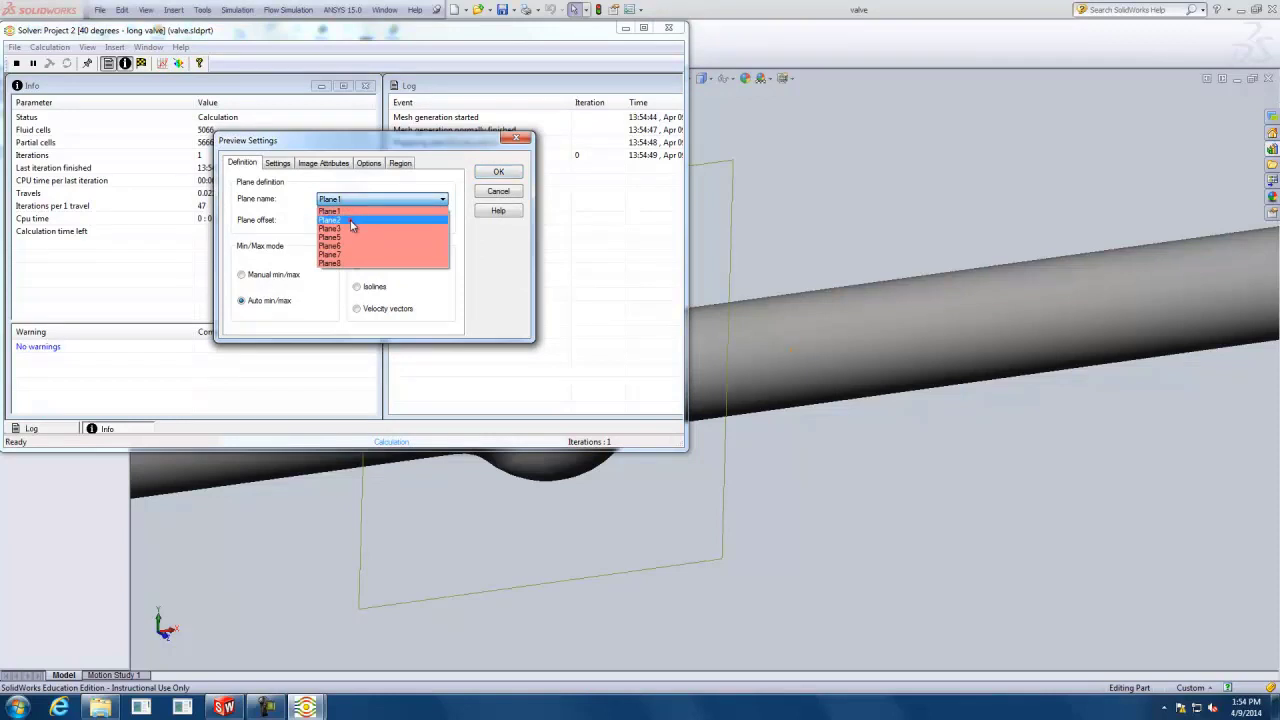
click(349, 217)
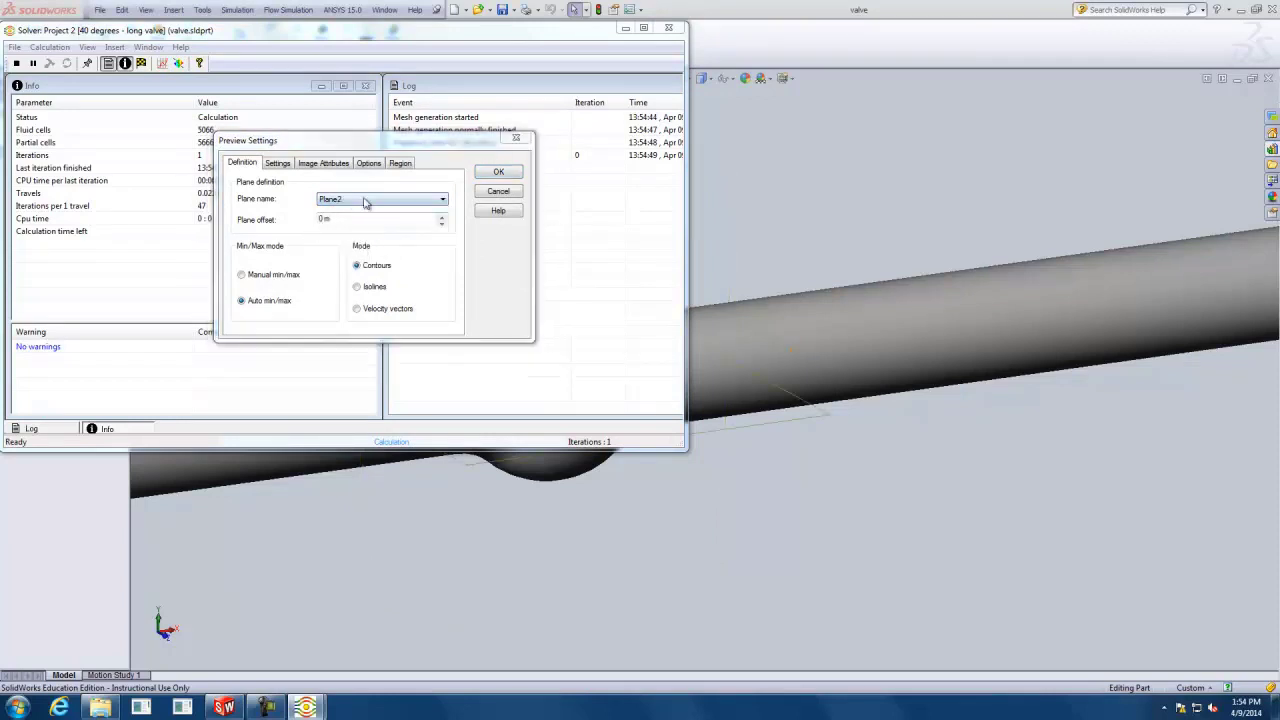
click(500, 173)
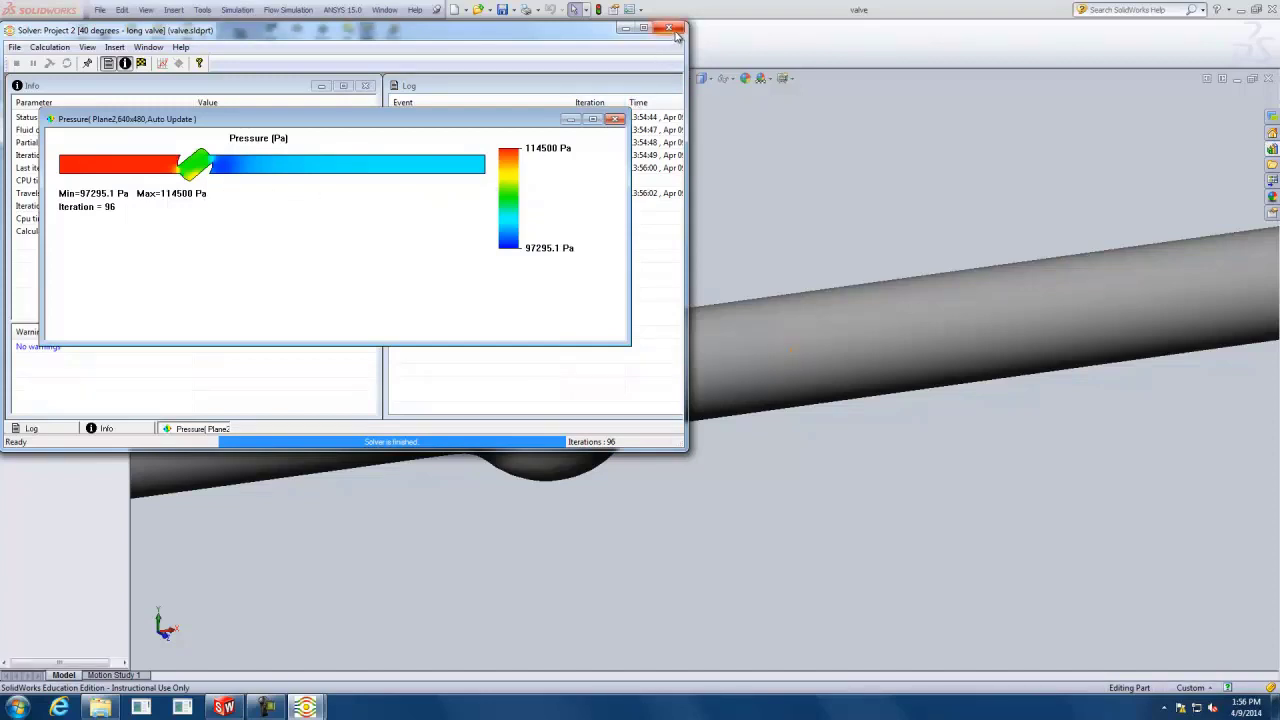
click(615, 119)
click(673, 31)
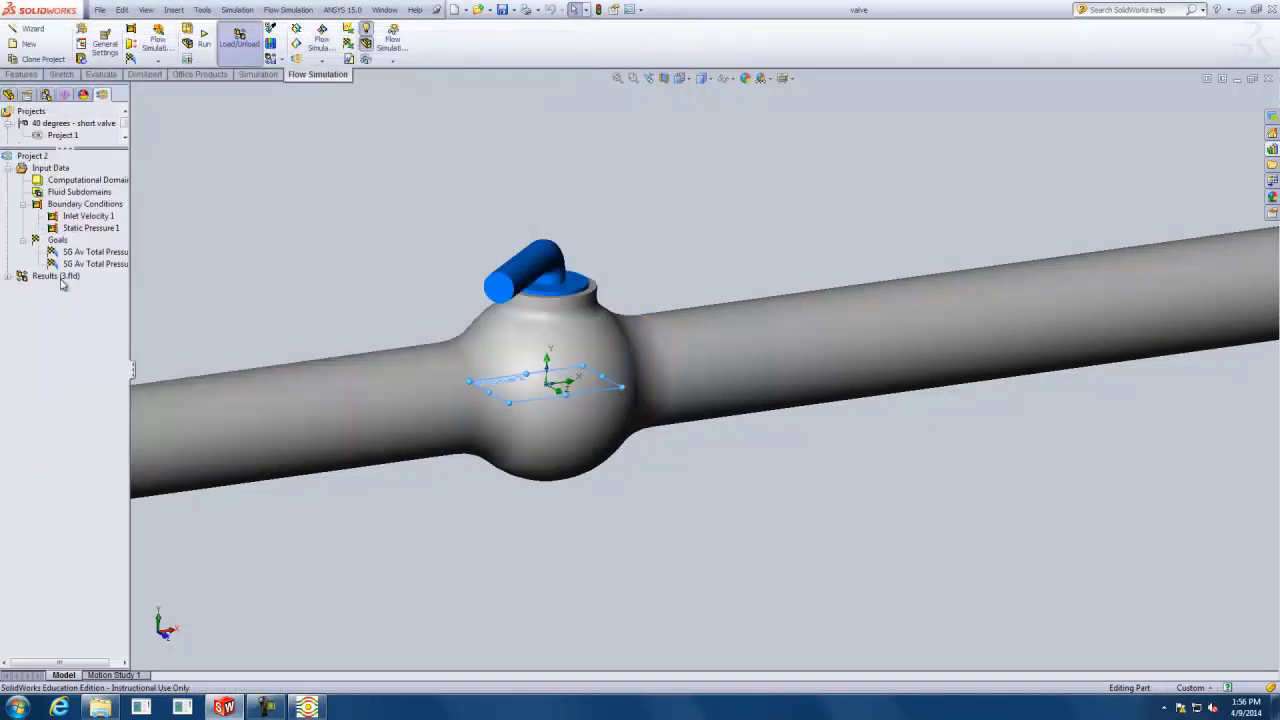
Insert a new cut plot in the Project 2 results with Plane2 as its section plane
click(8, 279)
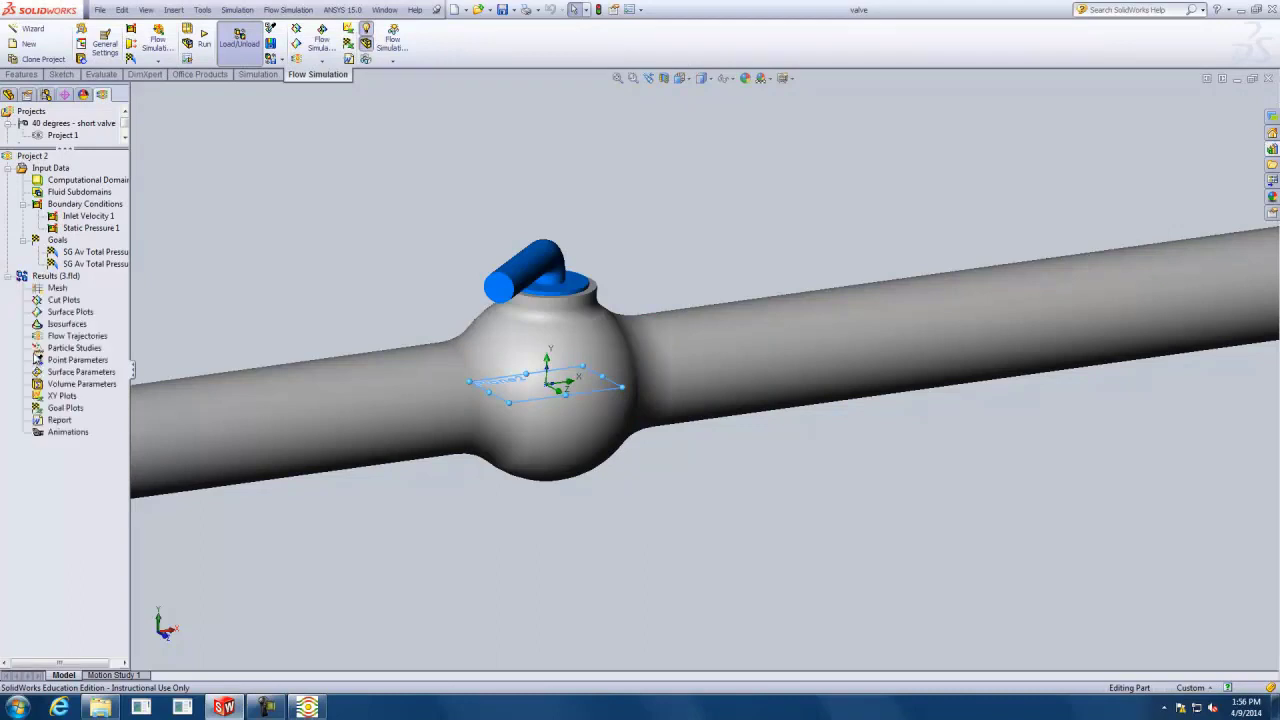
click(64, 301)
click(62, 300)
right_click(63, 302)
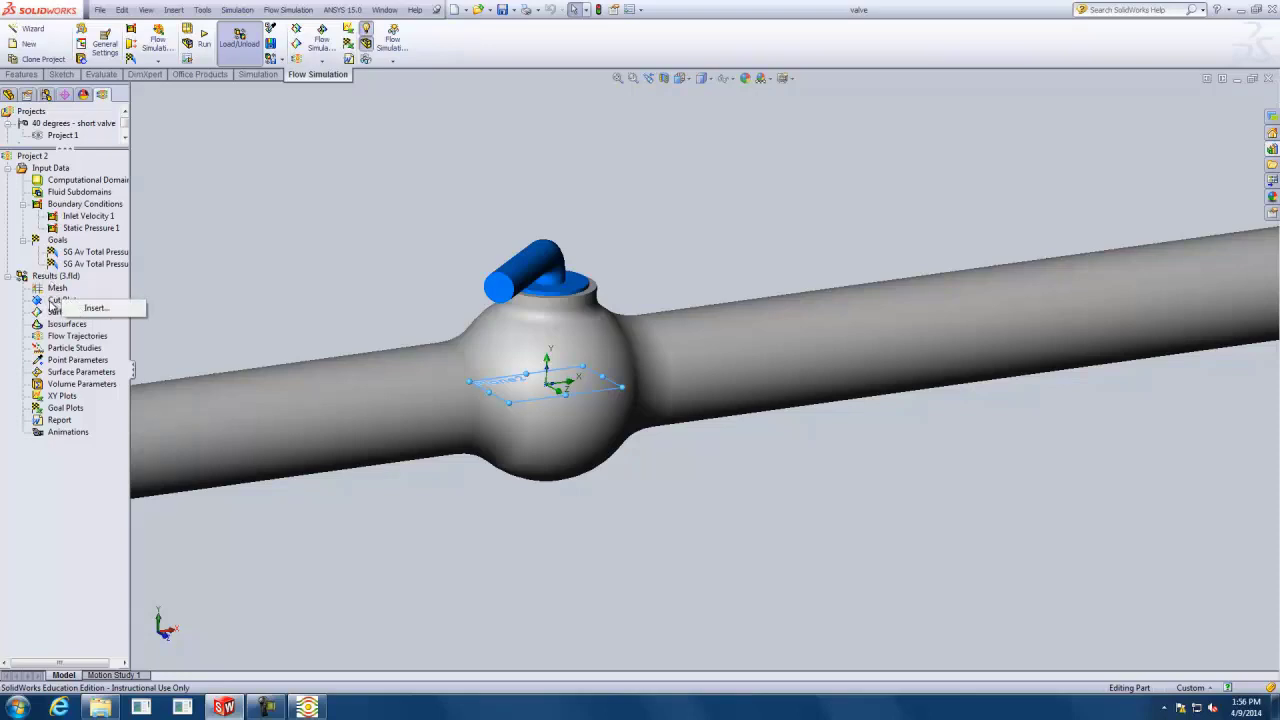
click(95, 308)
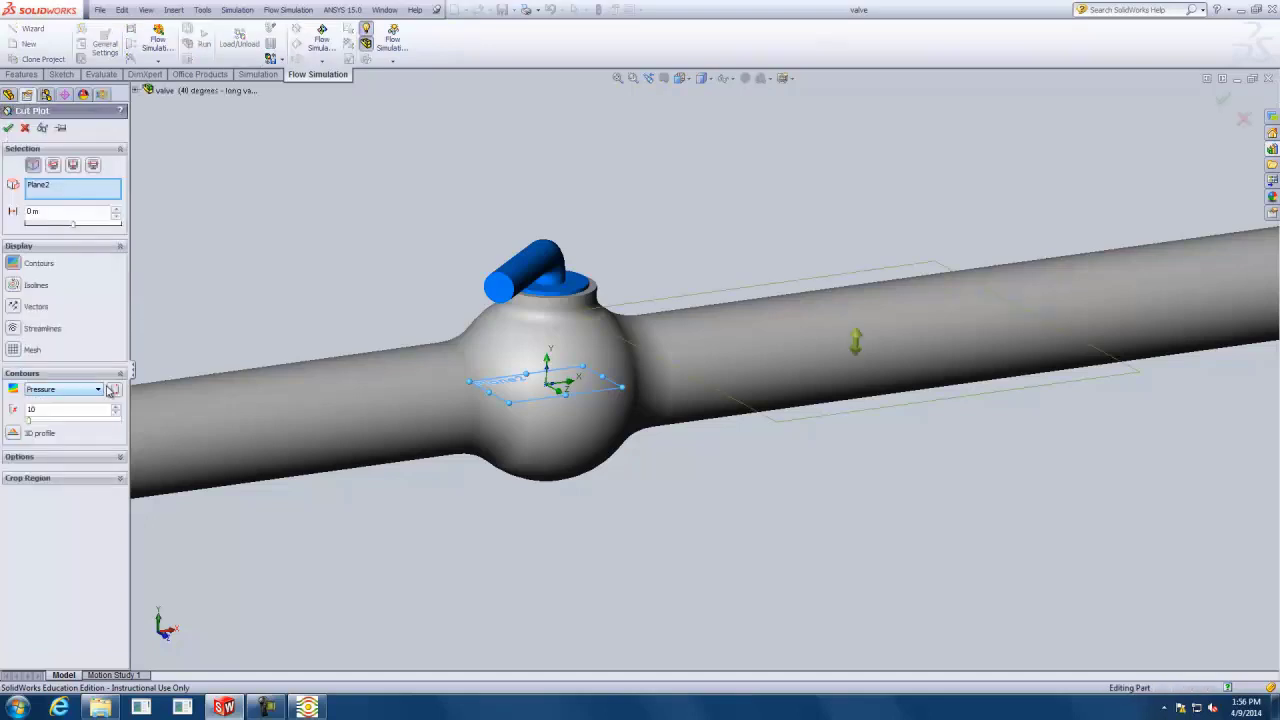
click(53, 189)
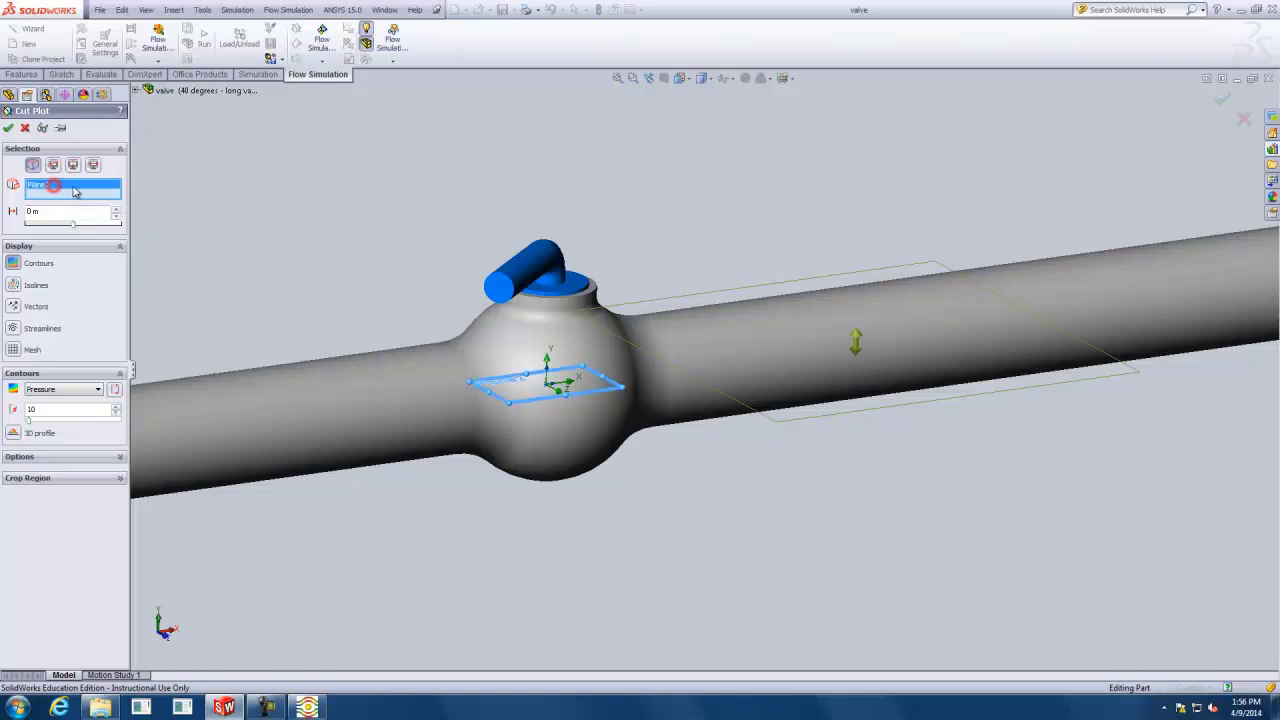
click(137, 91)
click(180, 163)
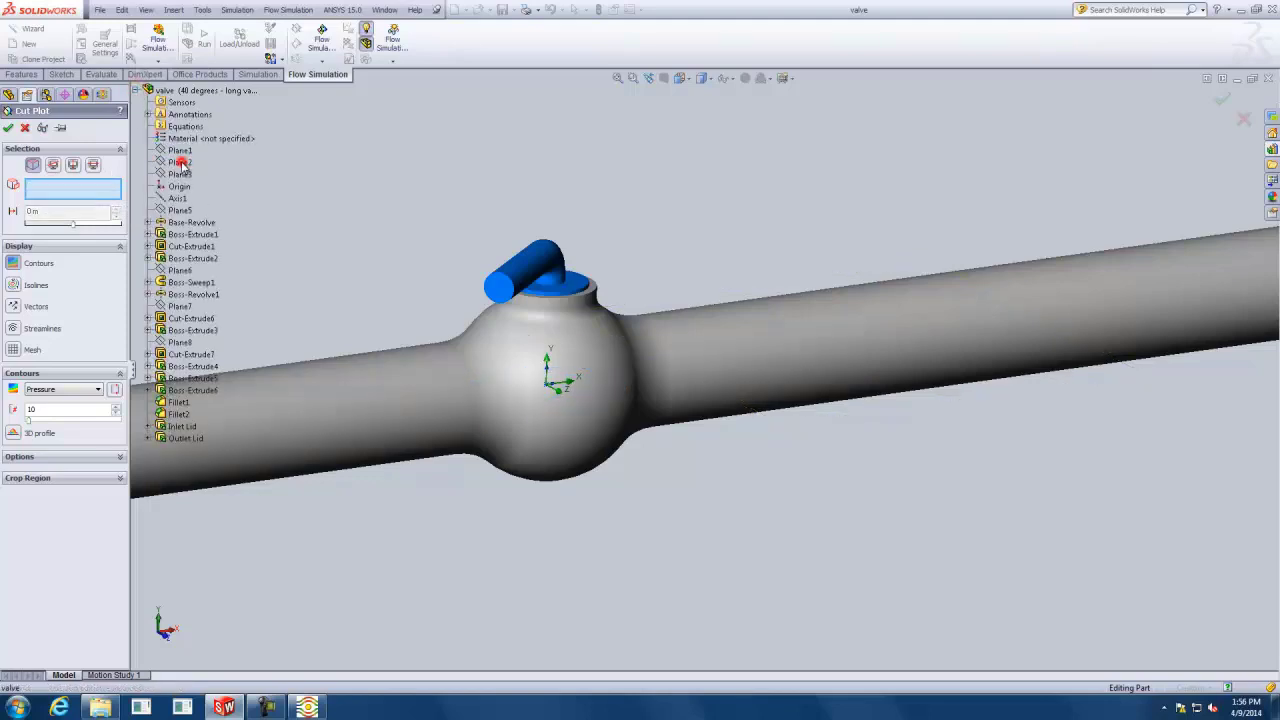
click(180, 163)
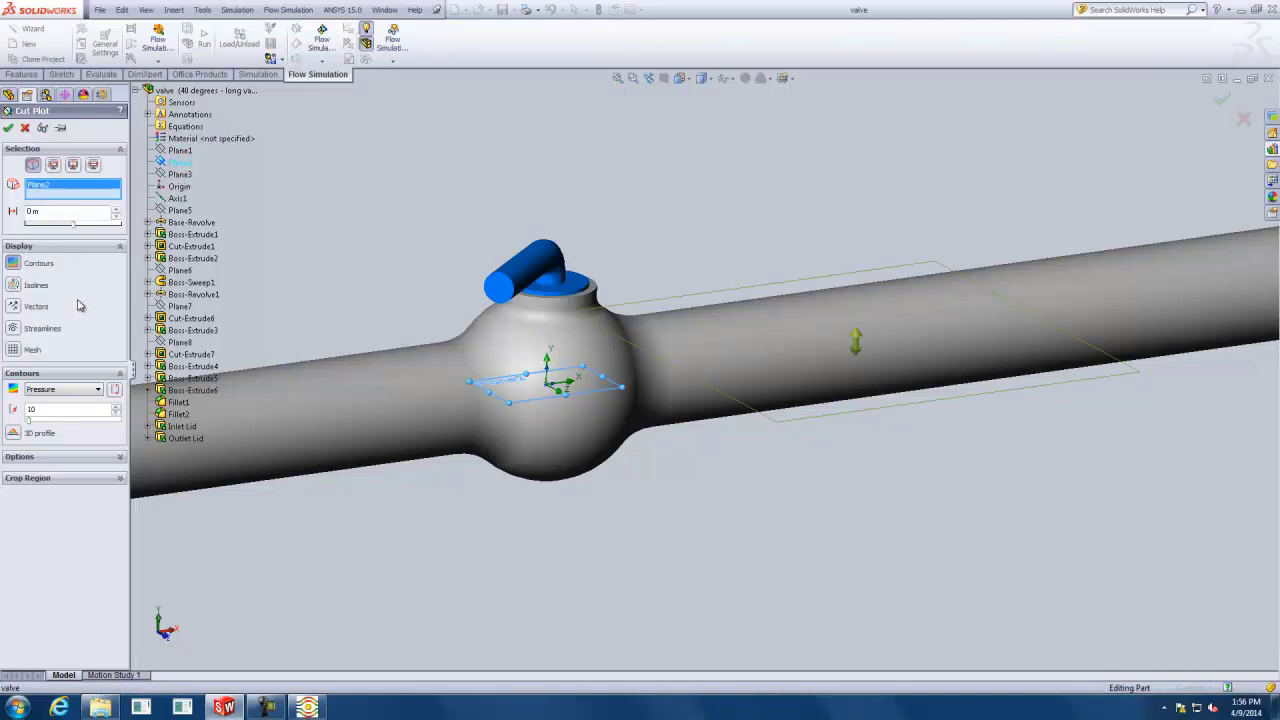
Create the cut plot with Velocity (X) contours and velocity vectors, using 0.012 m vector spacing and 0.02 m arrow size
click(13, 306)
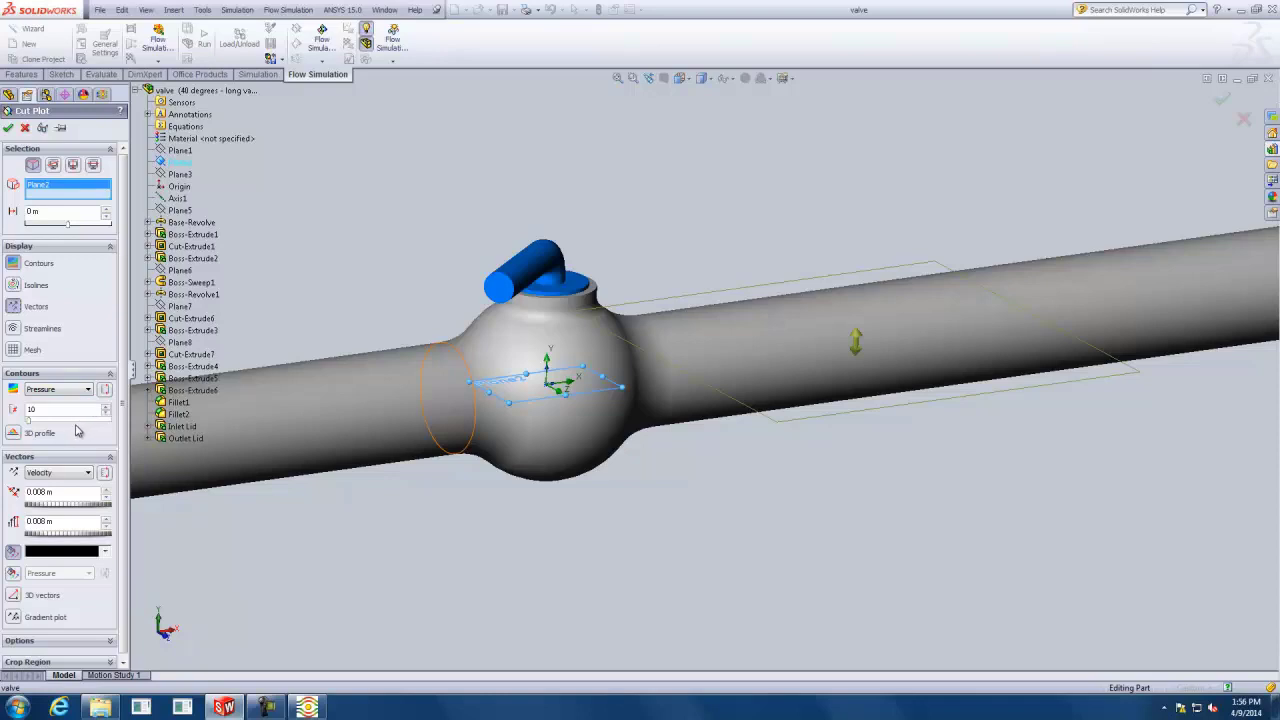
click(56, 390)
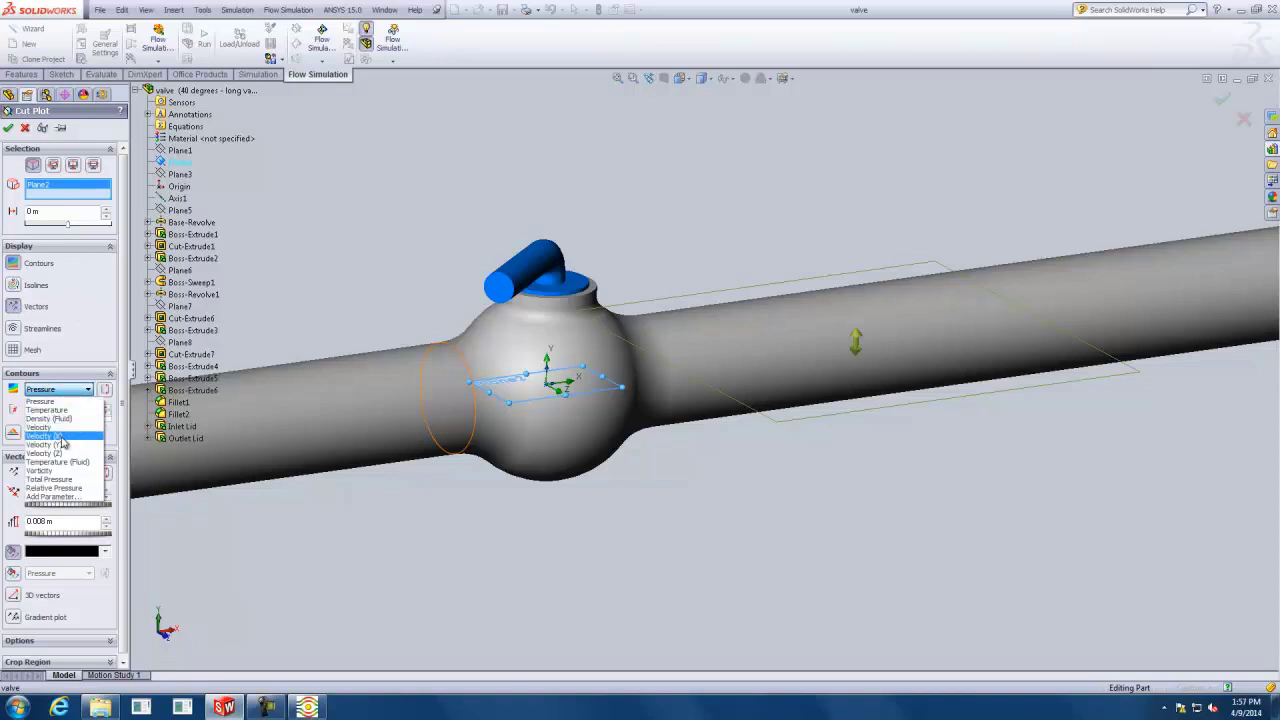
click(60, 437)
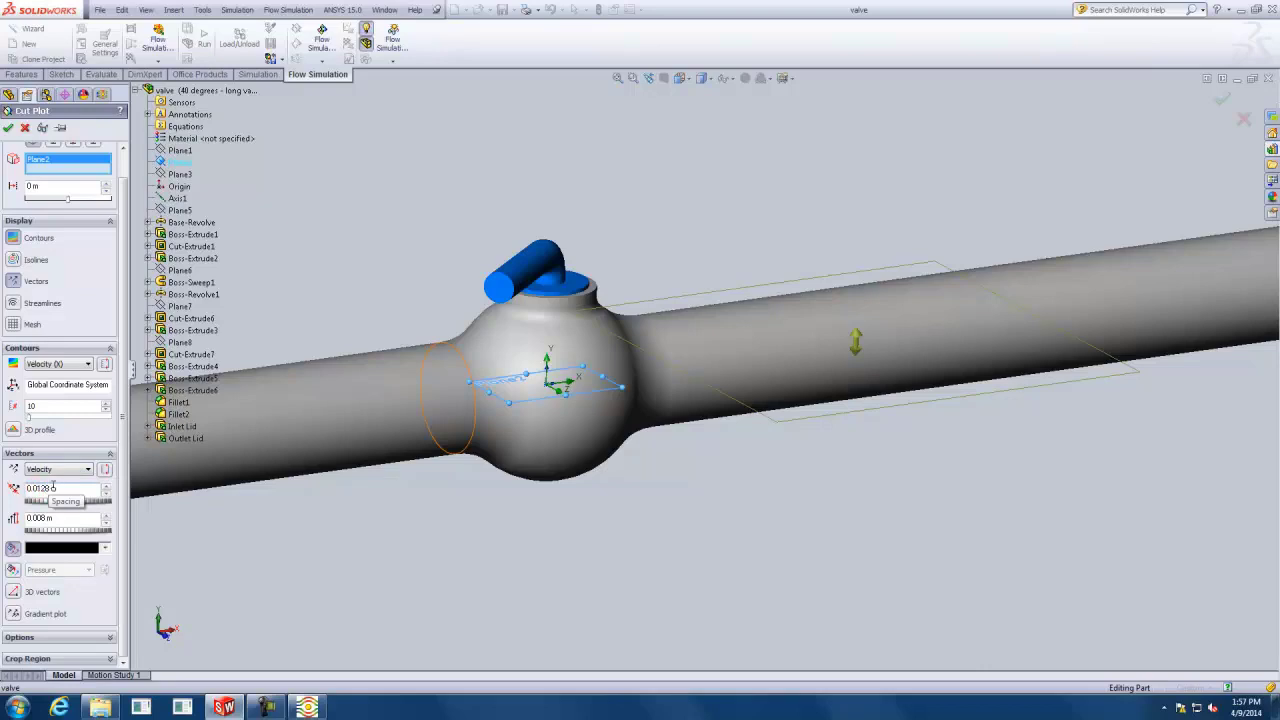
key(BackSpace)
click(36, 517)
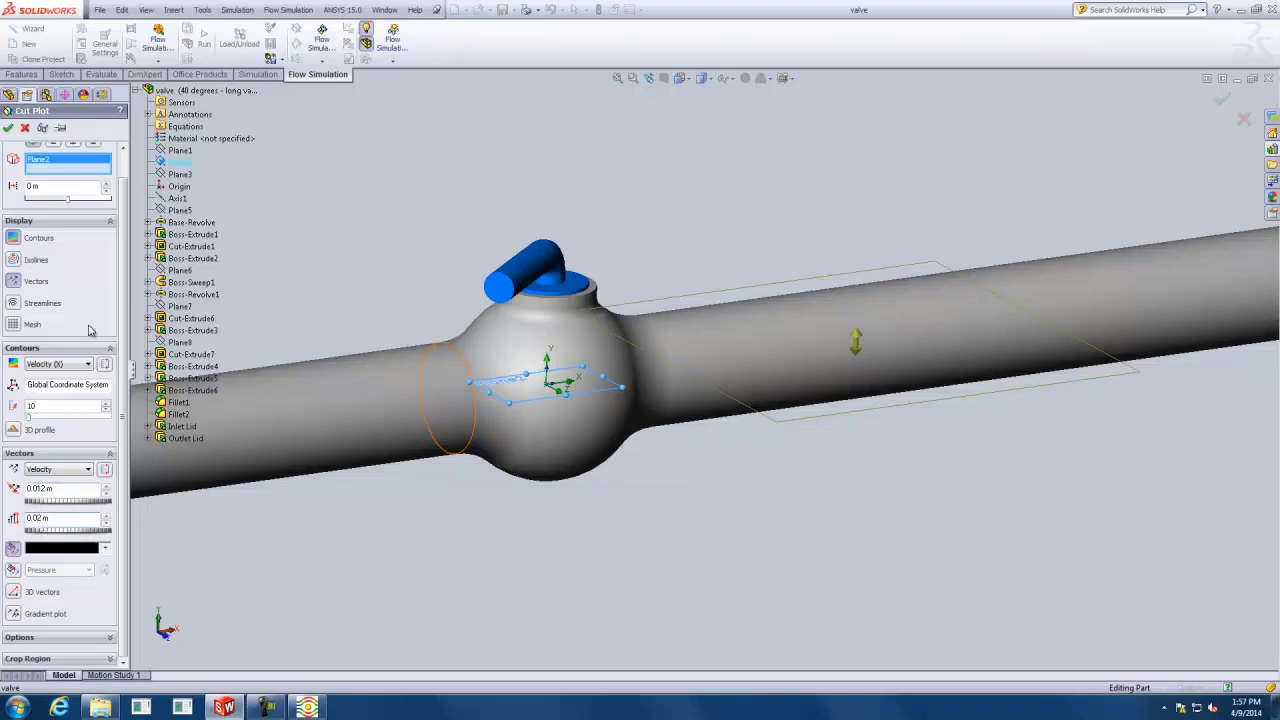
click(8, 128)
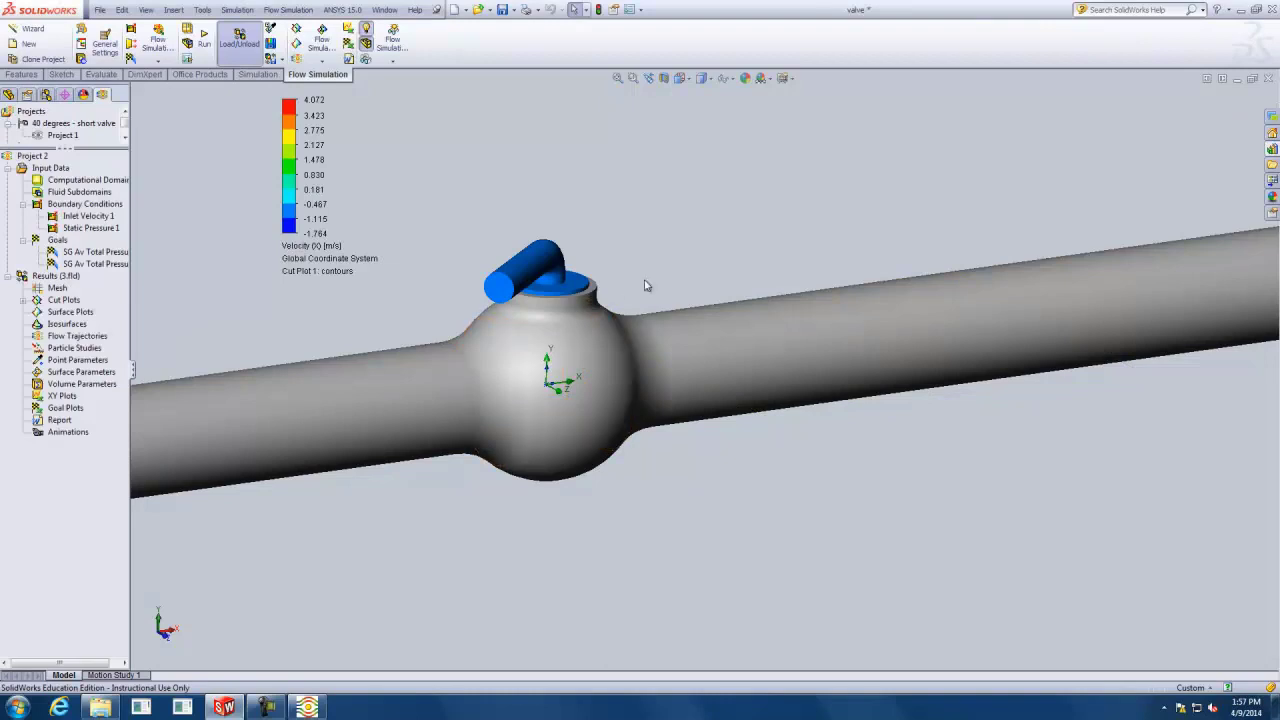
Increase the model transparency above 0.50 so the cut plot shows through the valve and pipes
scroll(426, 364, up, 3)
scroll(445, 366, down, 3)
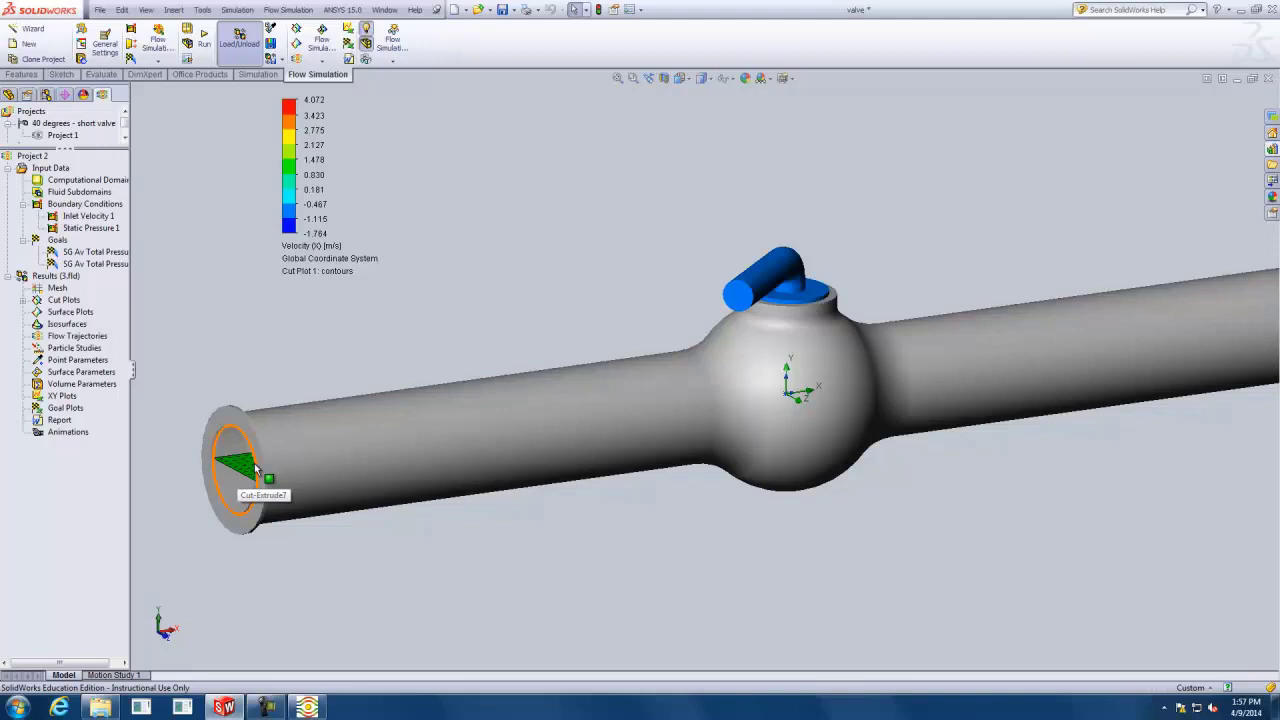
click(366, 62)
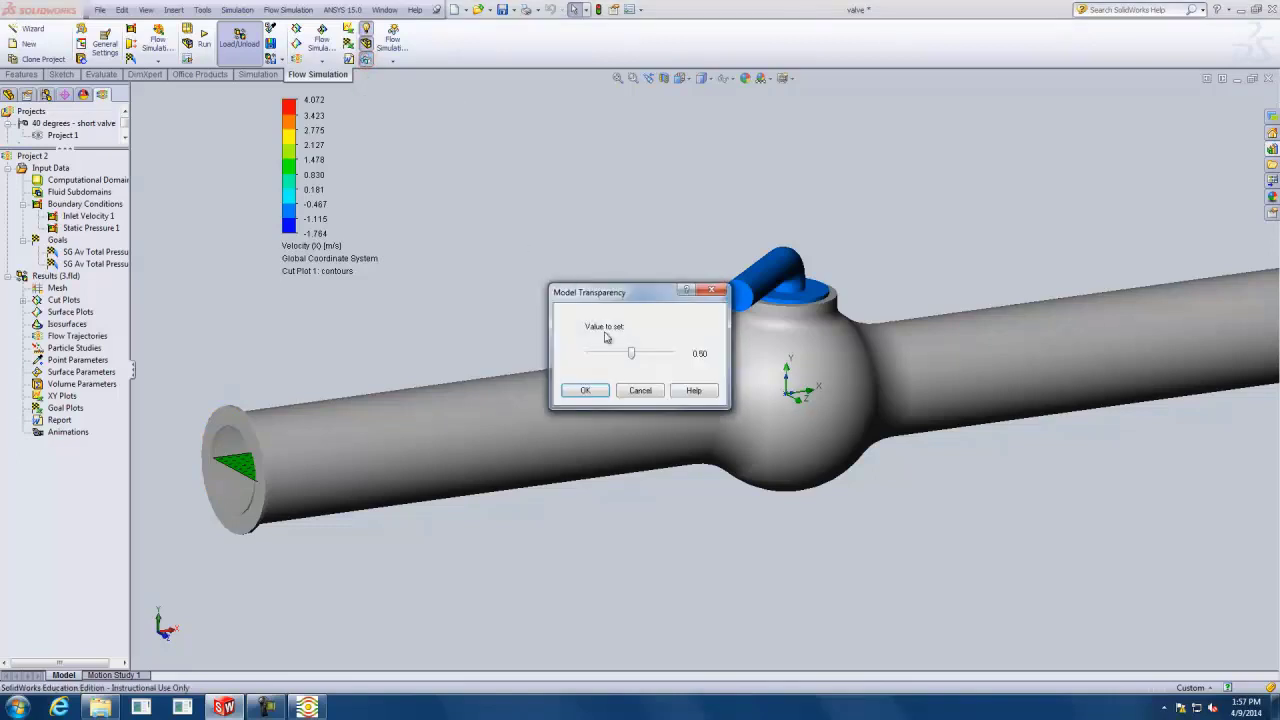
drag(631, 353, 652, 355)
click(586, 390)
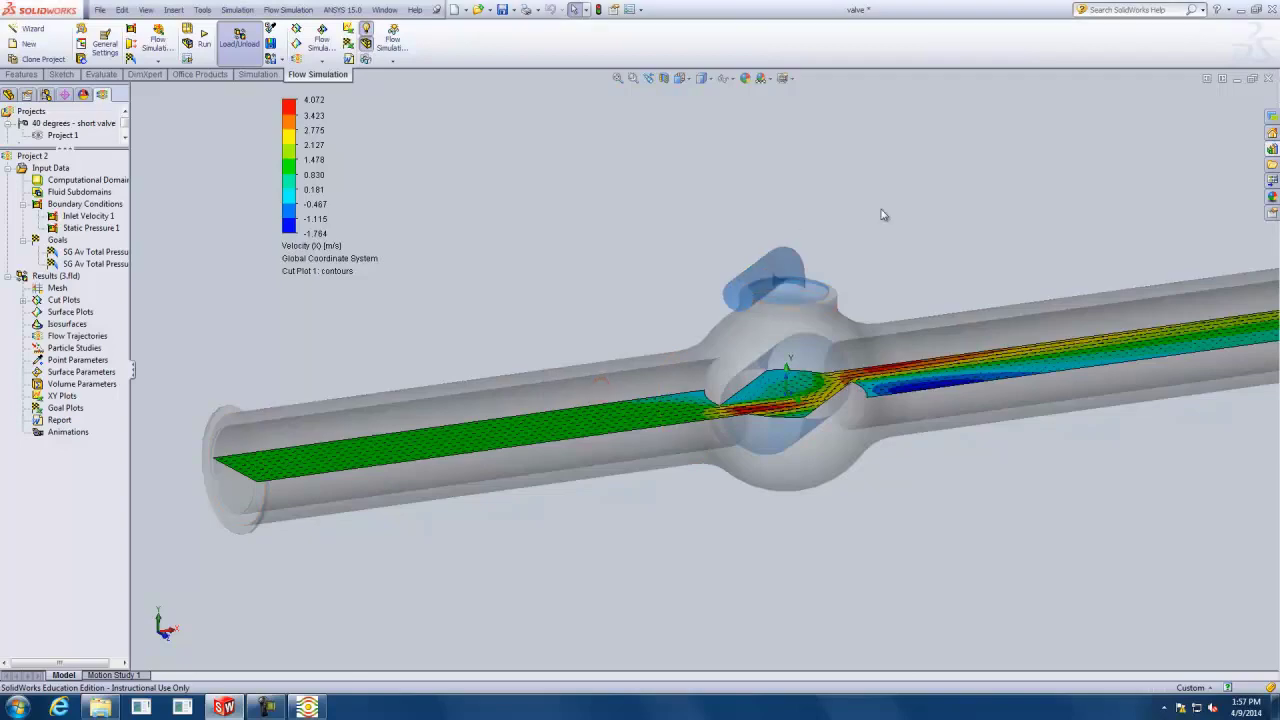
Examine the velocity contours and vectors around the valve ball in the Top view
middle_drag(880, 211, 834, 405)
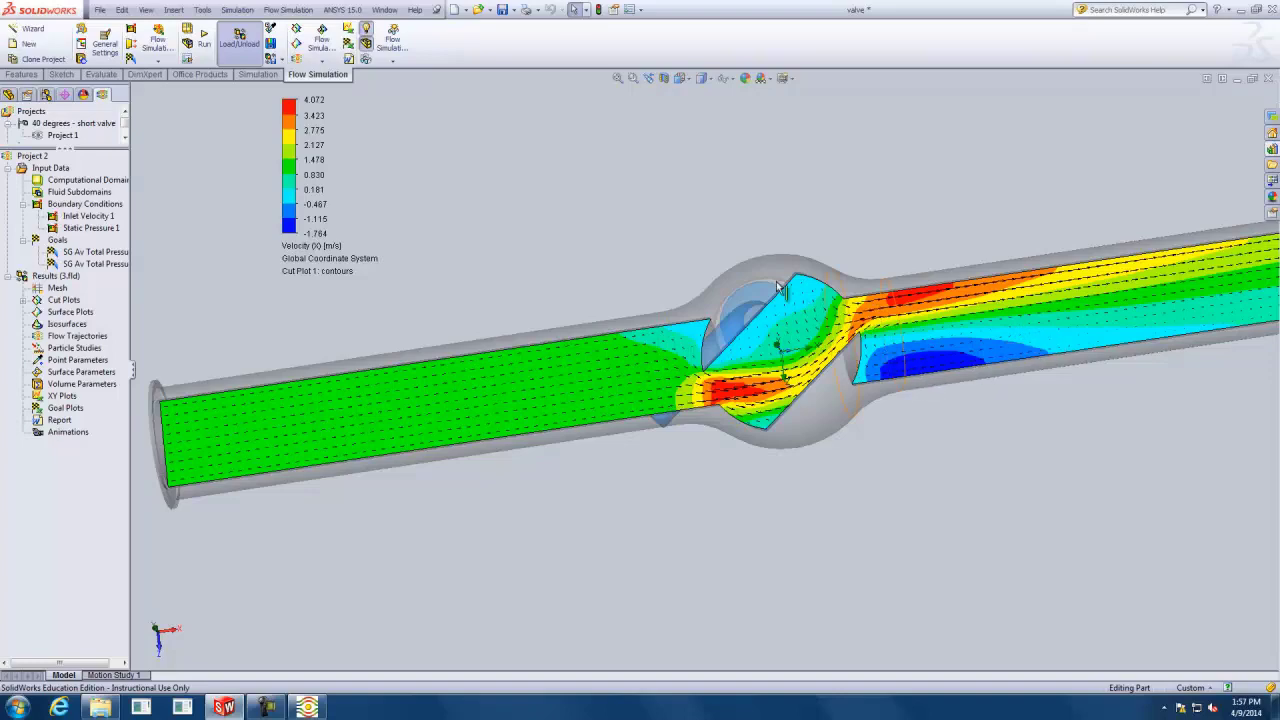
click(680, 78)
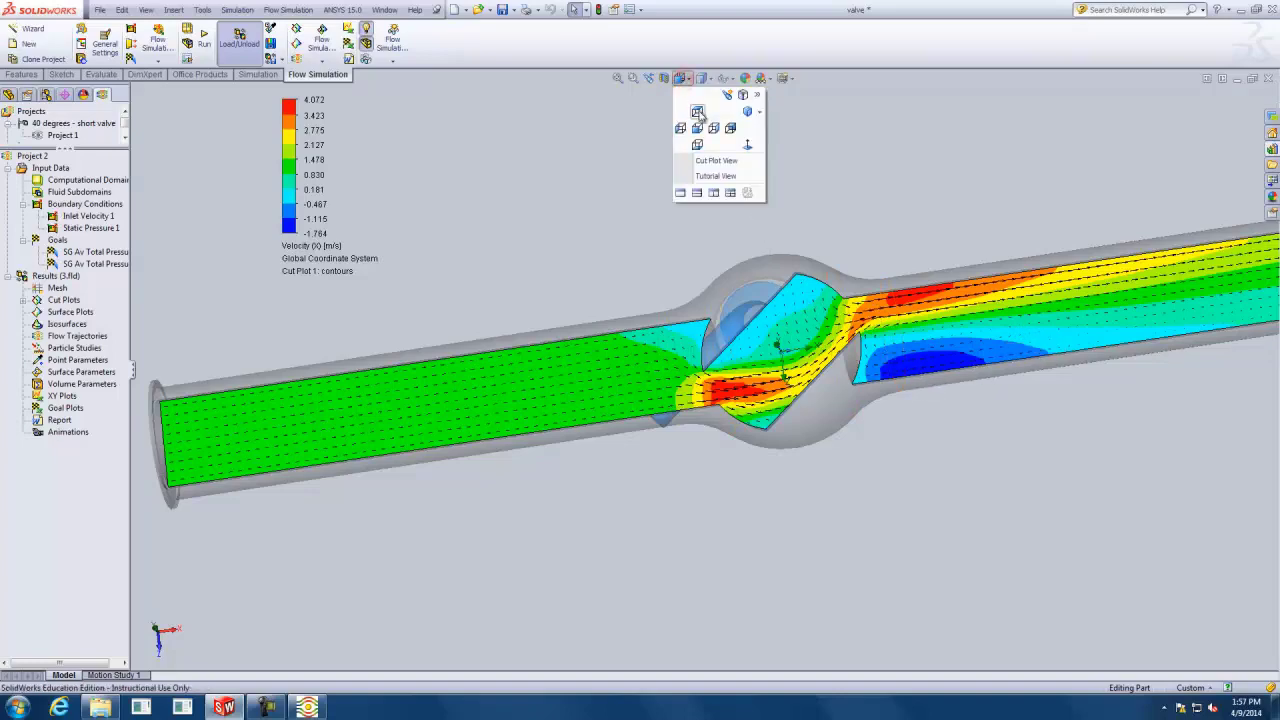
click(700, 112)
scroll(660, 372, down, 8)
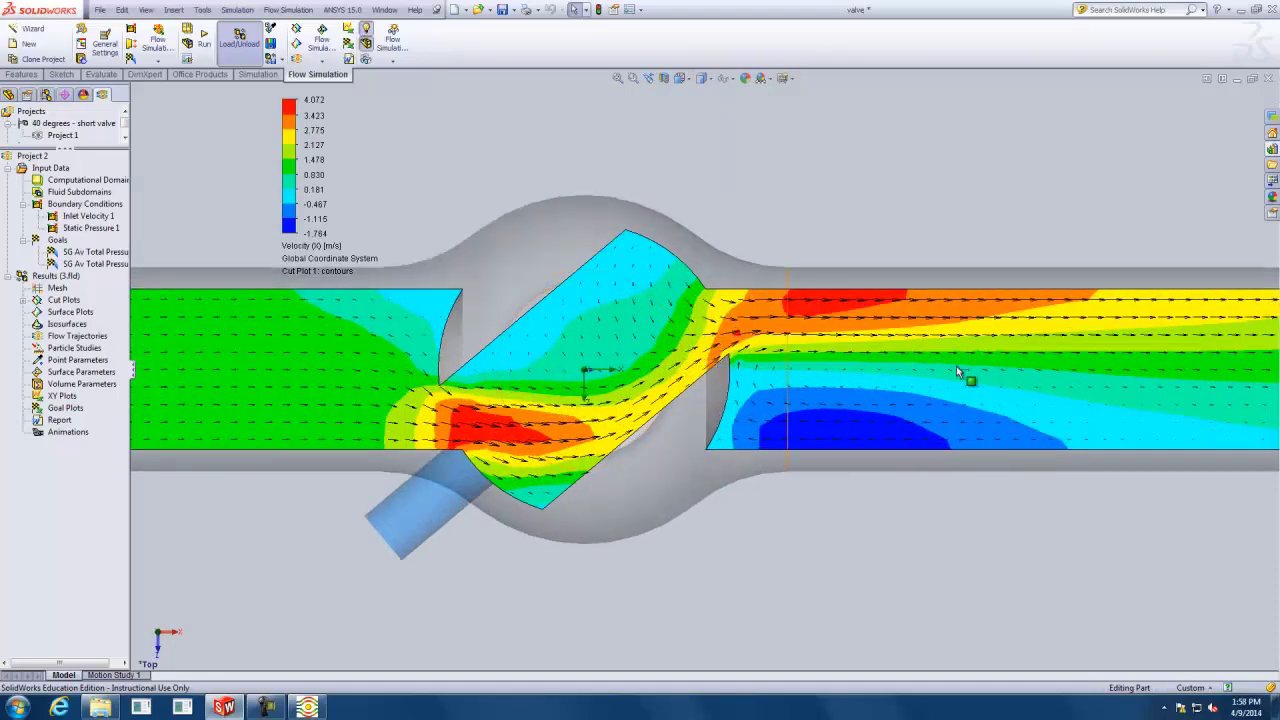
Examine the velocity contours and vectors downstream of the valve, at the pipe outlet and around the valve ball
scroll(893, 352, down, 2)
scroll(870, 362, down, 4)
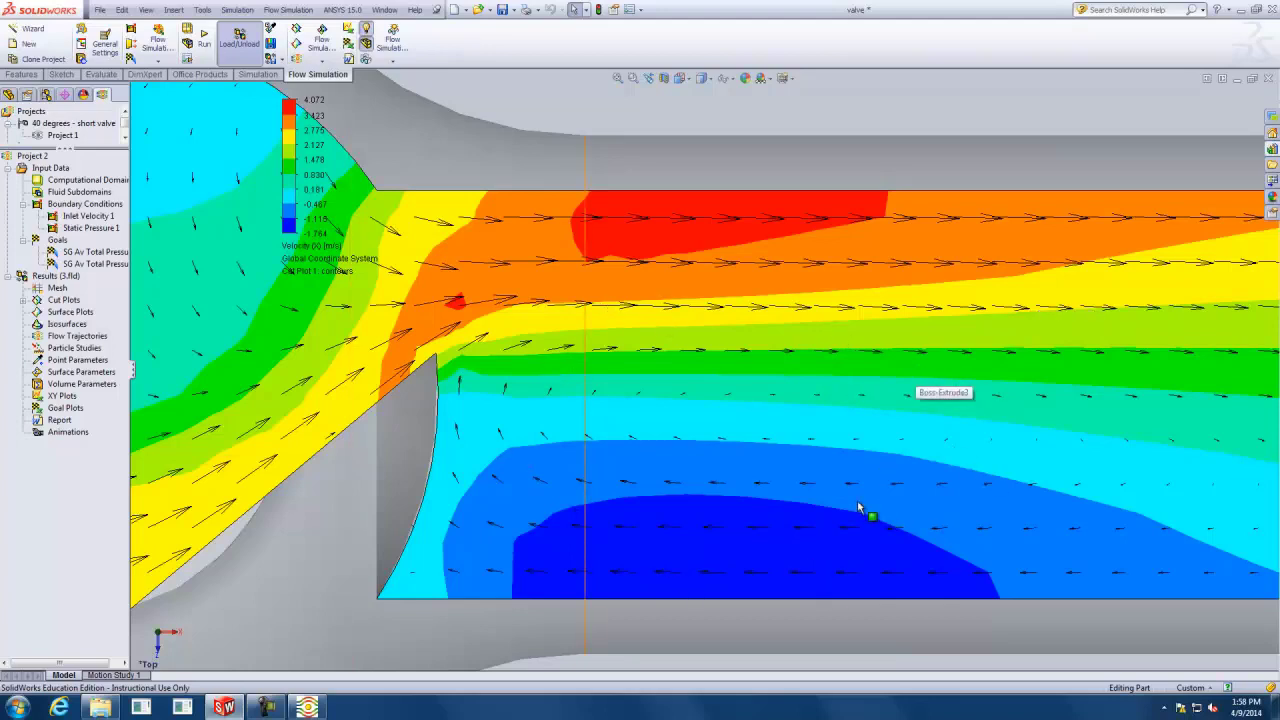
scroll(921, 505, up, 6)
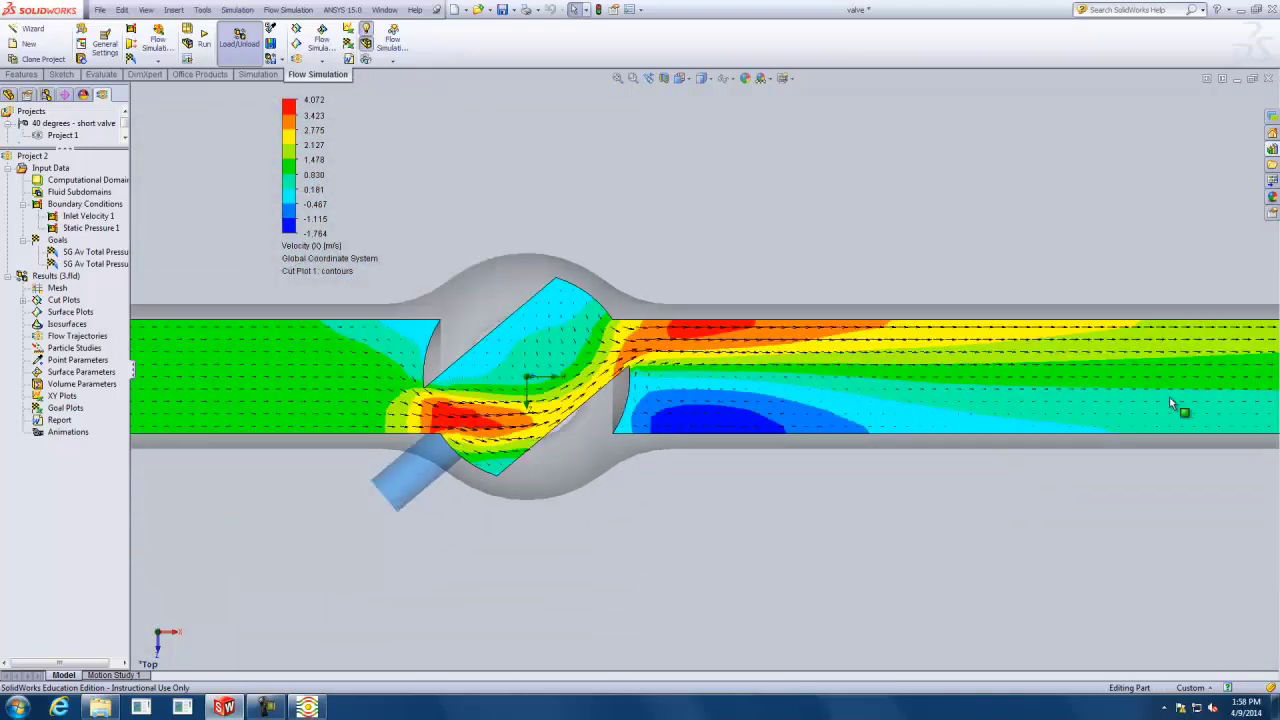
scroll(1240, 396, down, 2)
scroll(1249, 390, up, 4)
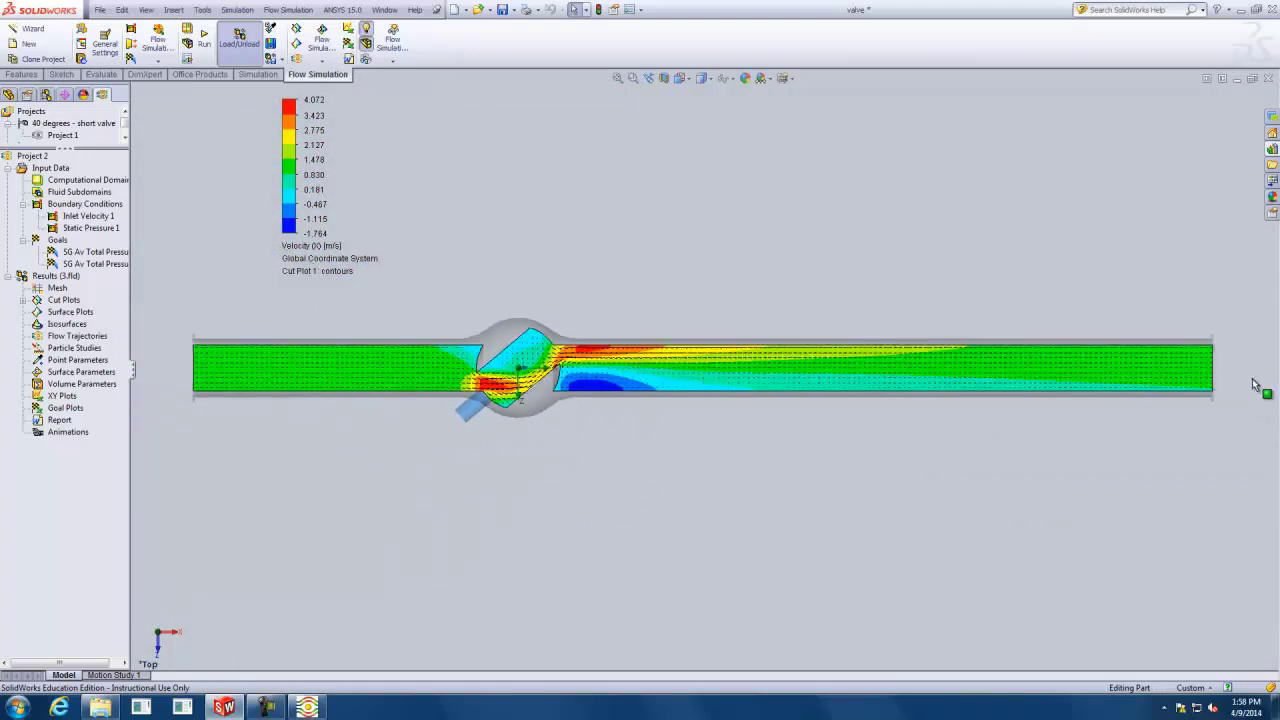
scroll(1214, 383, down, 2)
scroll(984, 359, down, 5)
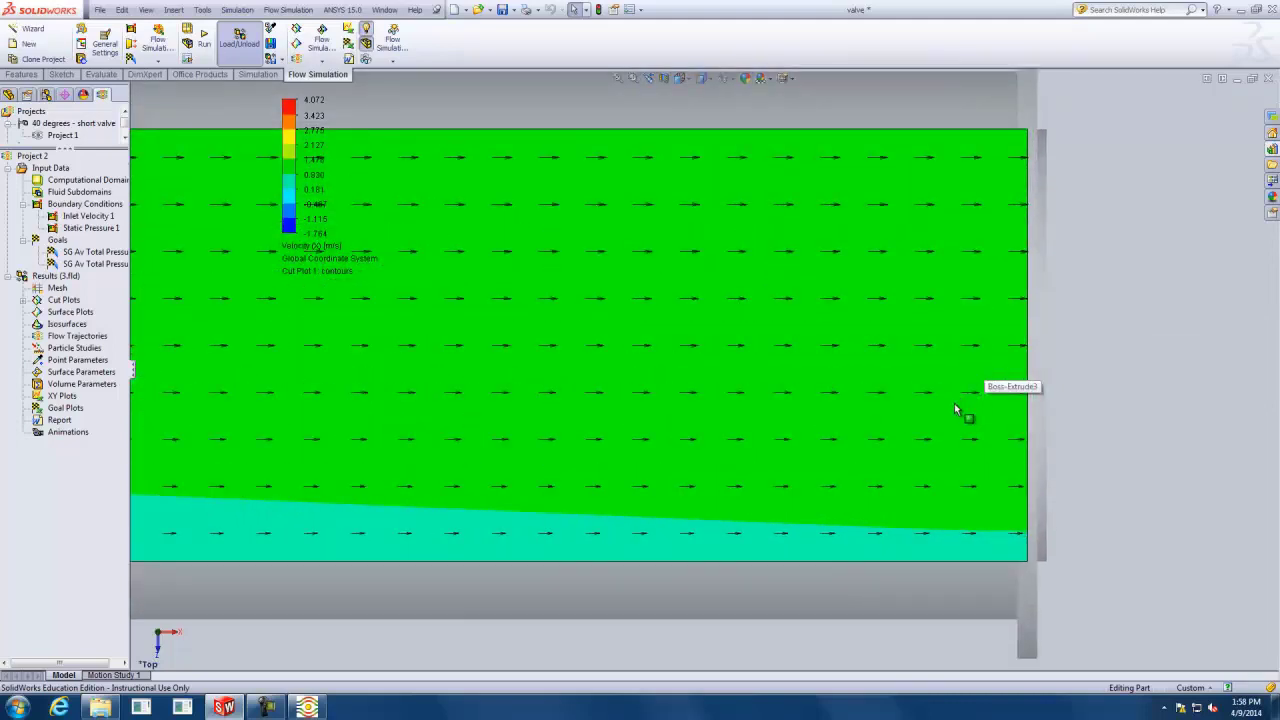
scroll(745, 390, up, 2)
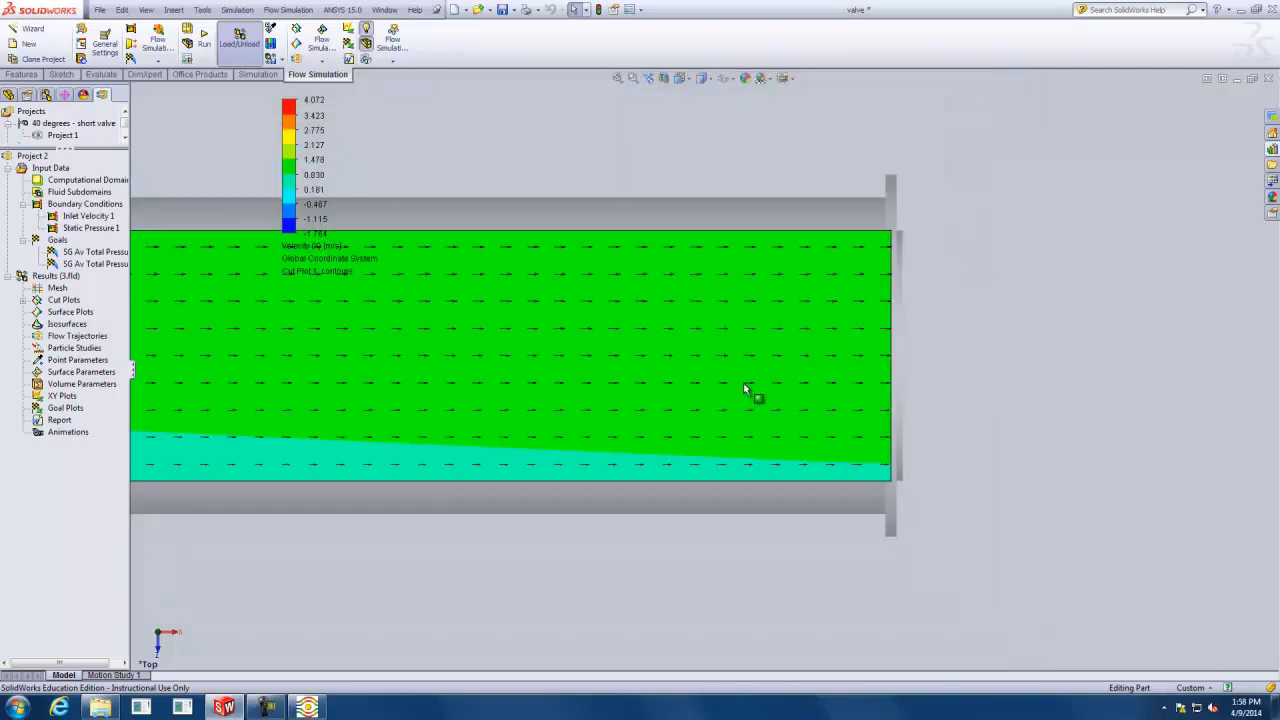
scroll(705, 397, up, 4)
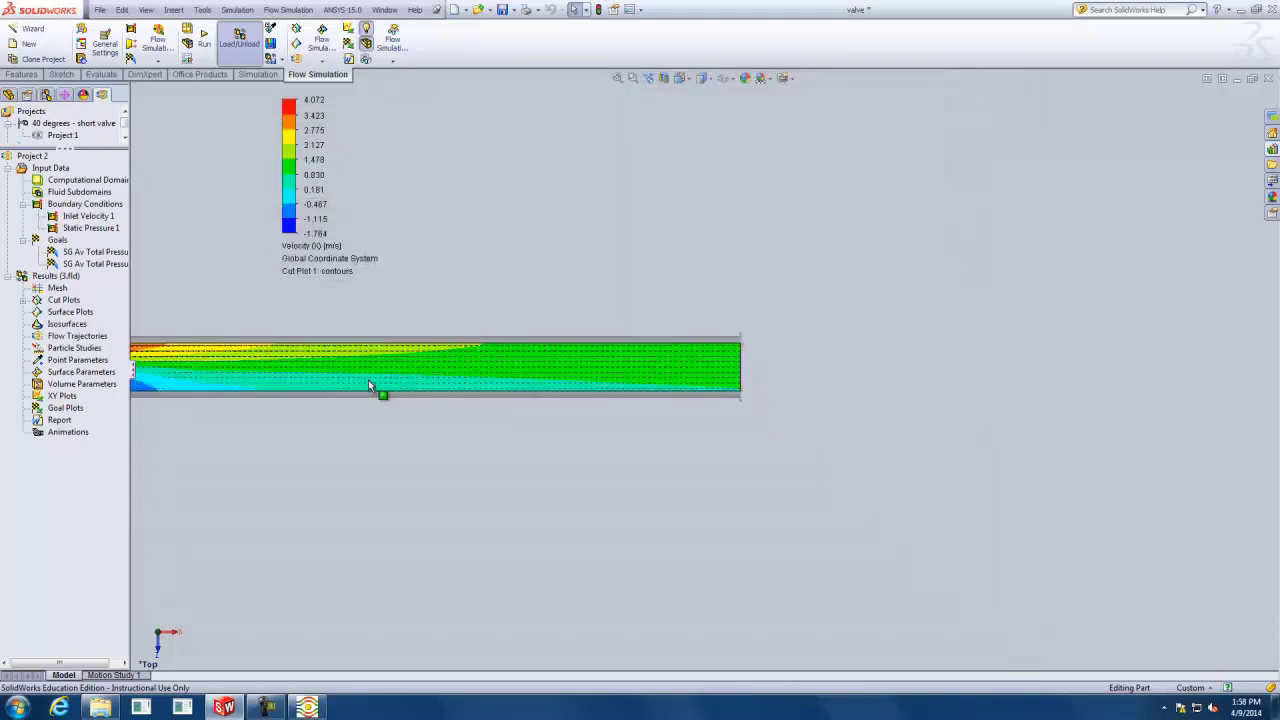
scroll(338, 382, up, 2)
ctrl+middle_drag(277, 371, 540, 360)
scroll(543, 361, down, 3)
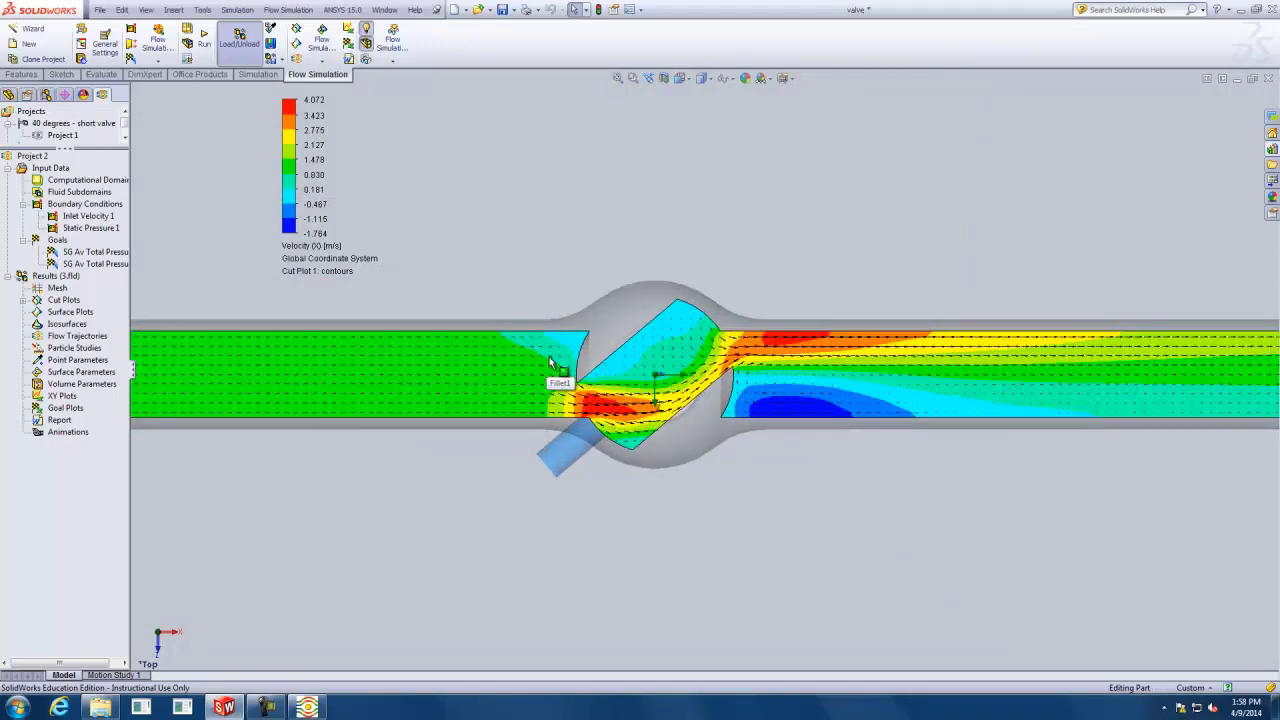
scroll(640, 380, down, 3)
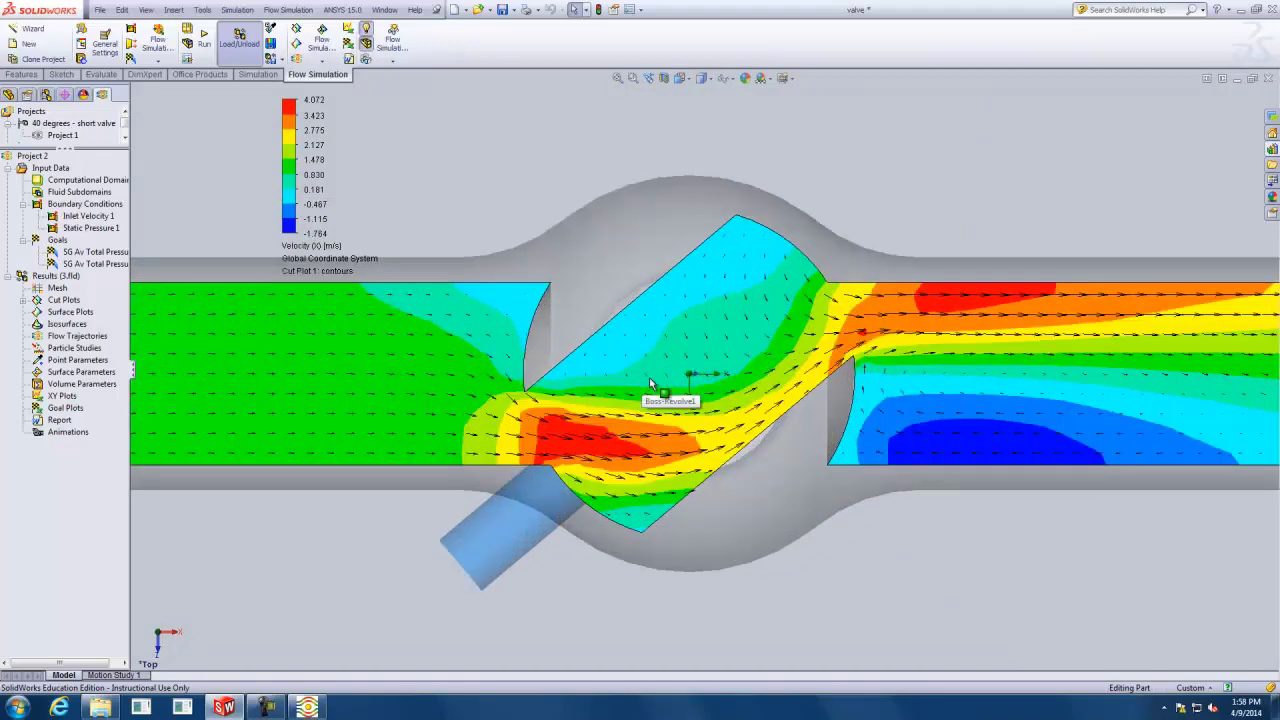
scroll(649, 377, down, 2)
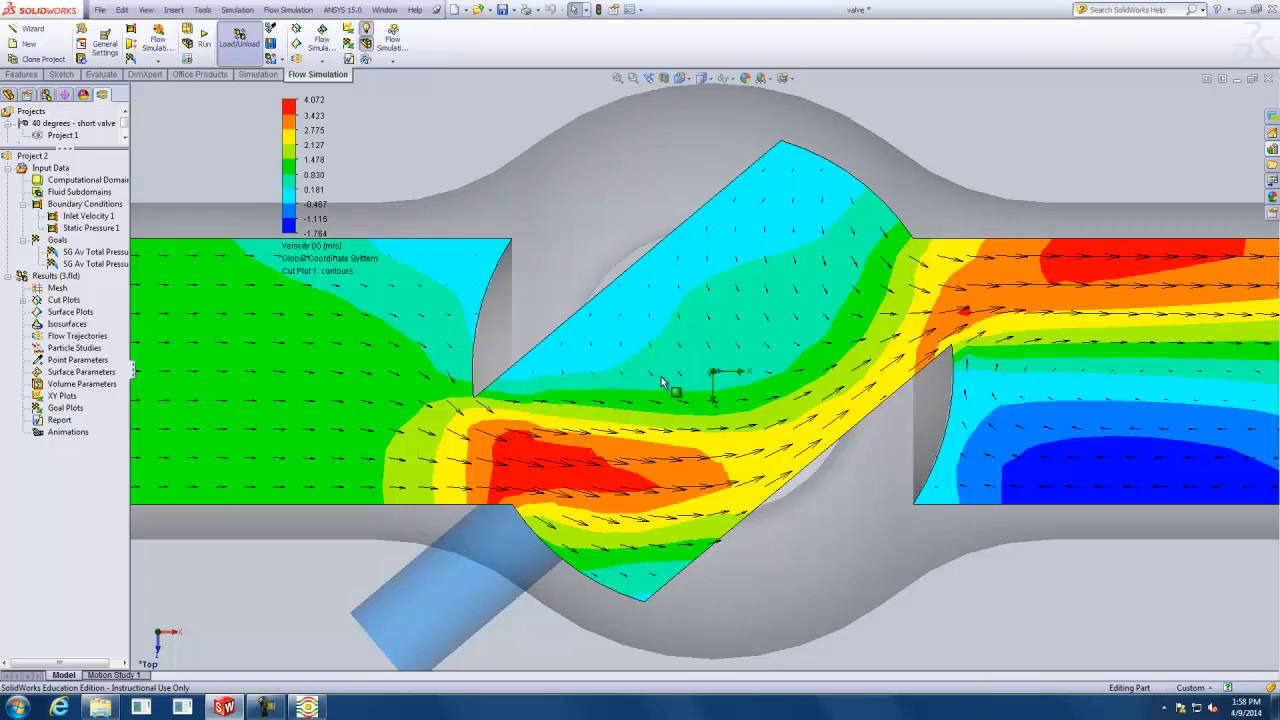
Edit the existing velocity cut plot so its vectors use a minimum velocity of 2 m/s
click(22, 300)
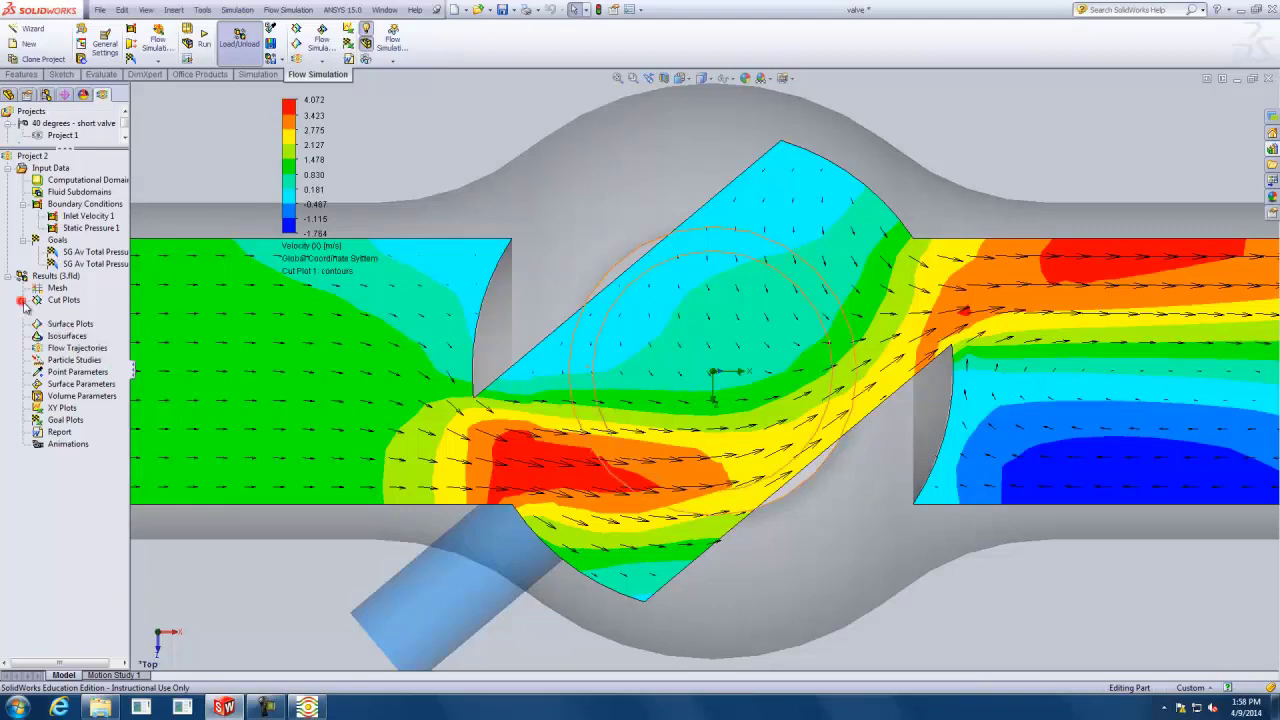
click(74, 313)
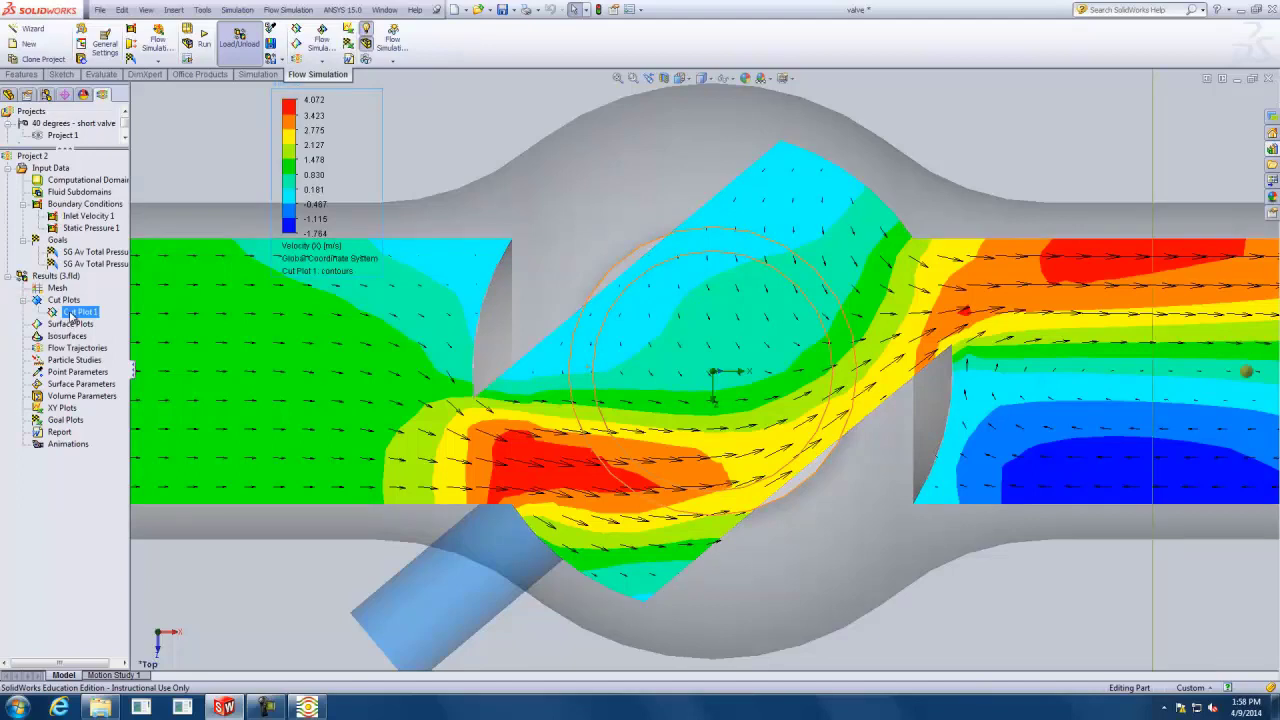
right_click(72, 315)
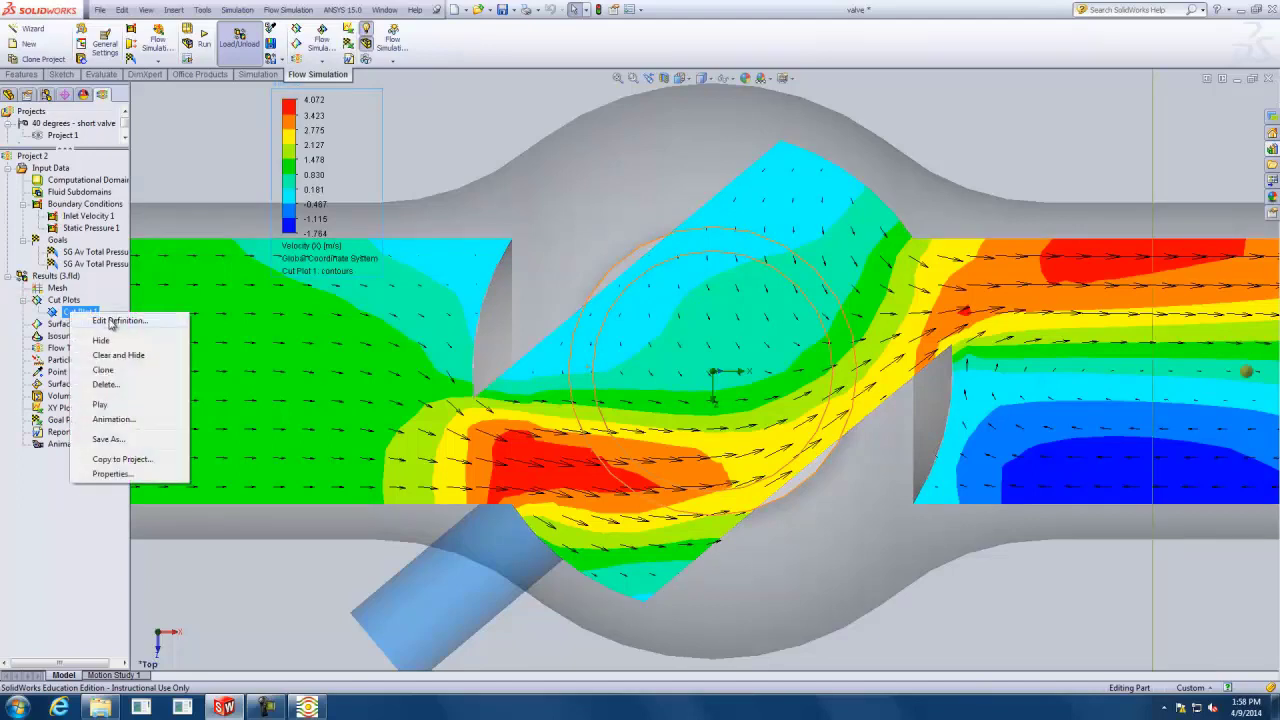
click(112, 321)
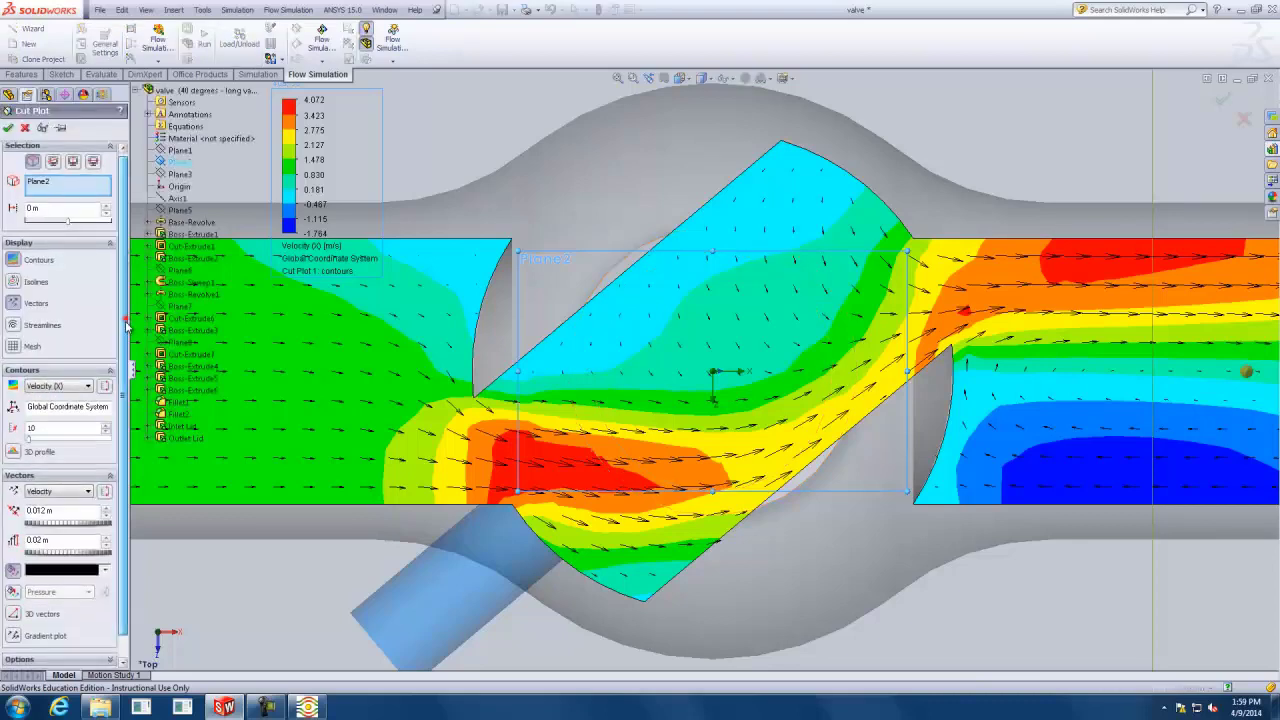
scroll(124, 324, down, 1)
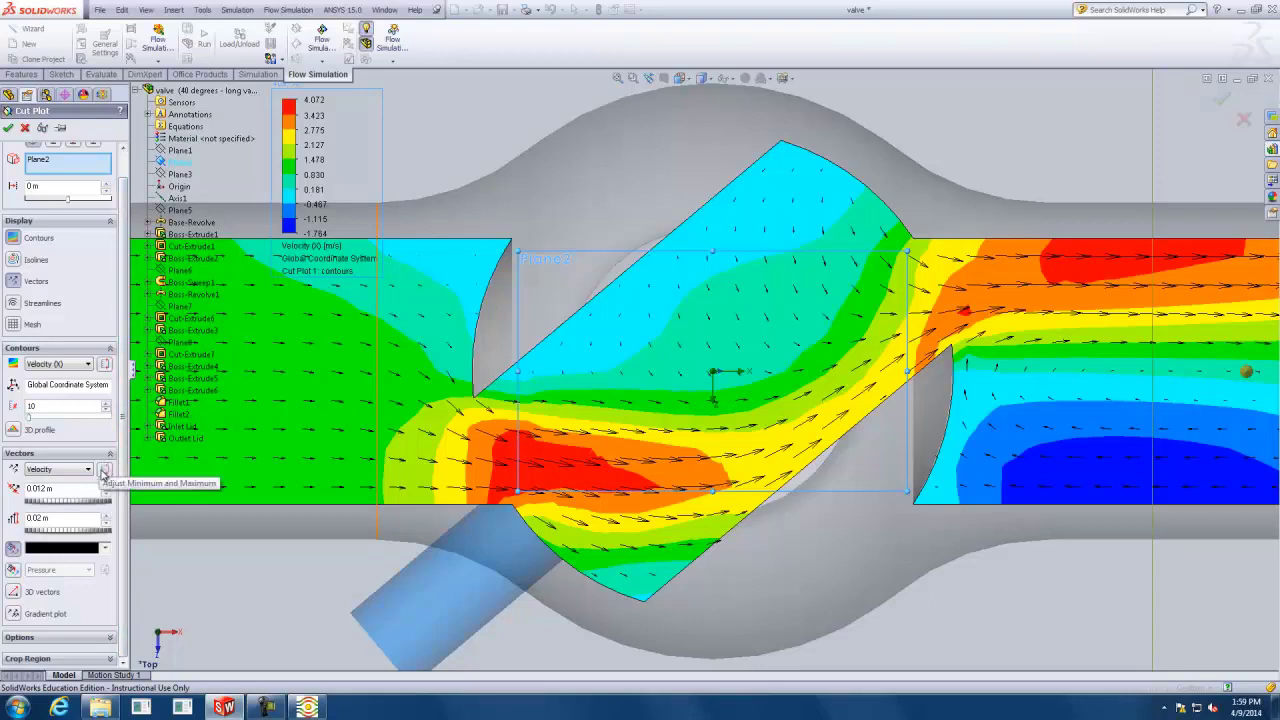
click(105, 470)
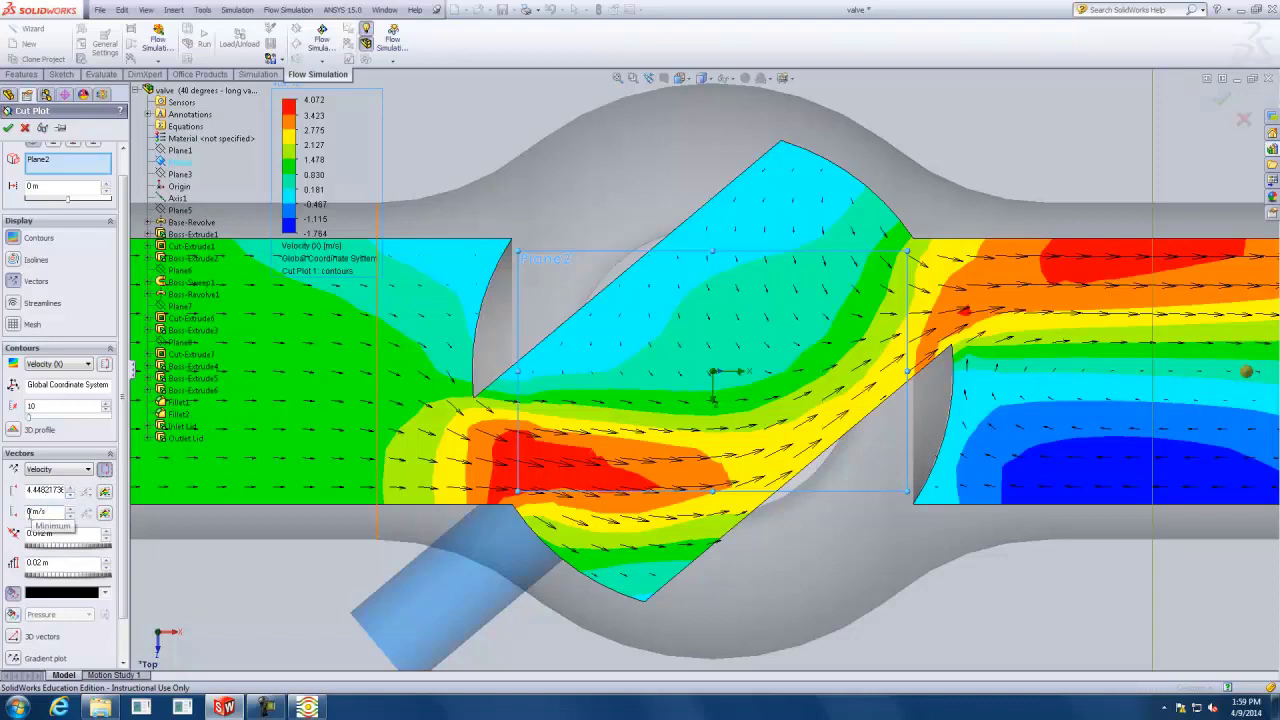
text(2)
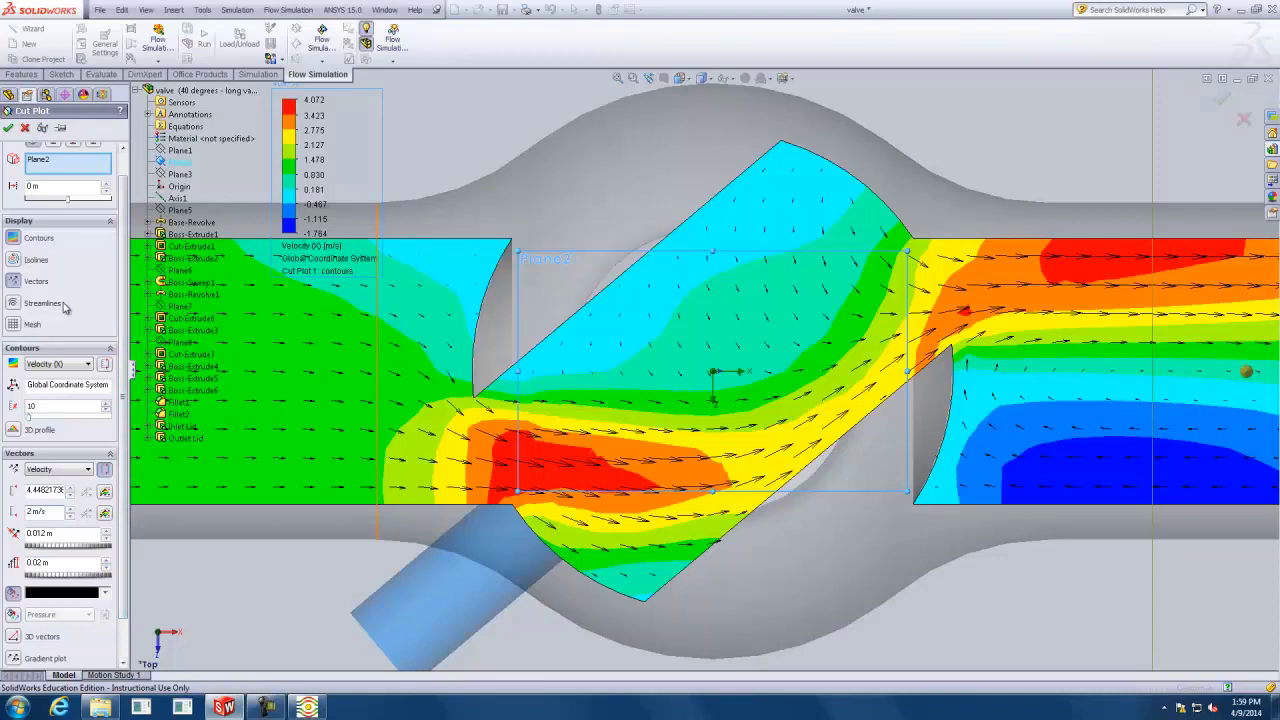
click(9, 128)
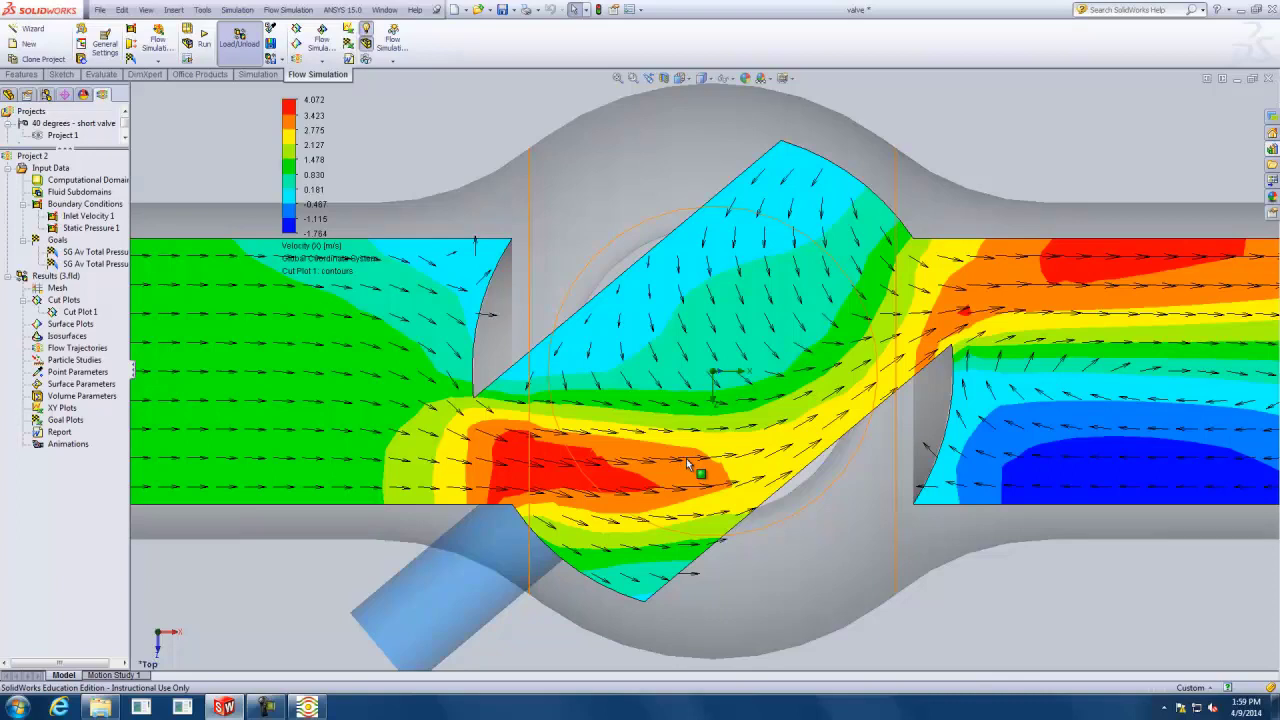
Set the Velocity (X) color bar to 3 levels with a maximum of 1 m/s and a minimum of -1 m/s
double_click(287, 147)
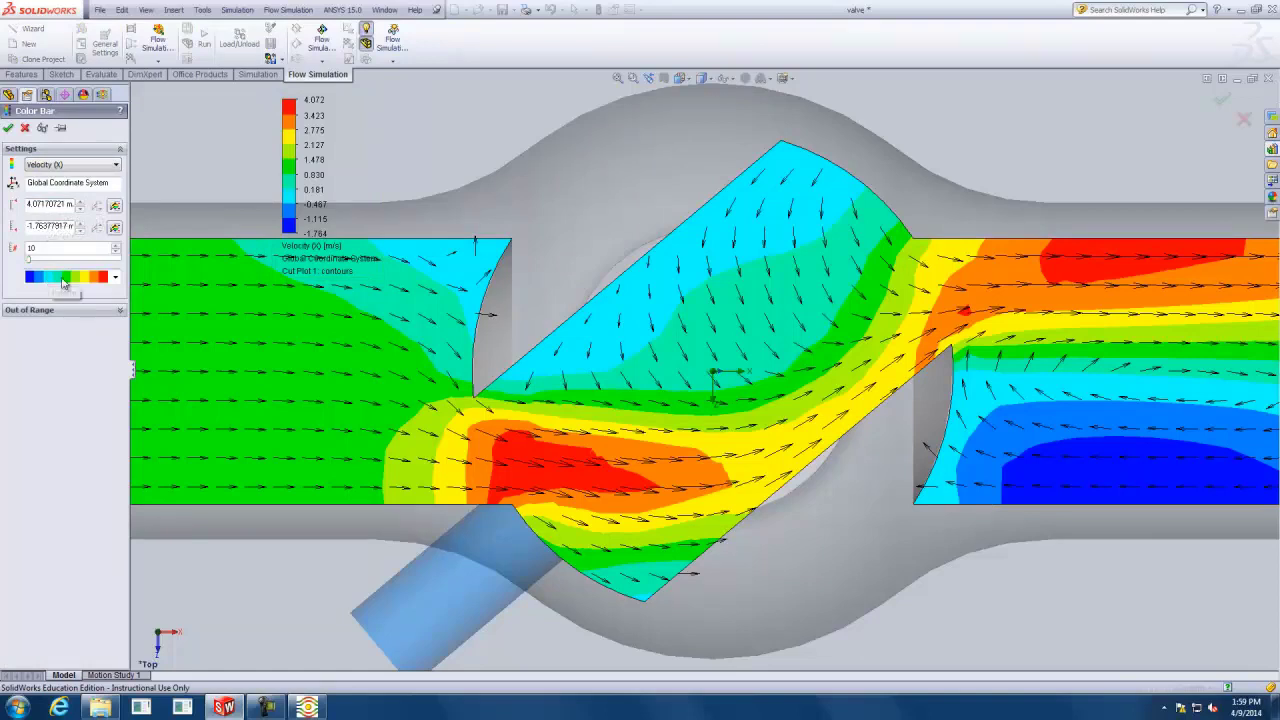
click(117, 256)
click(117, 256)
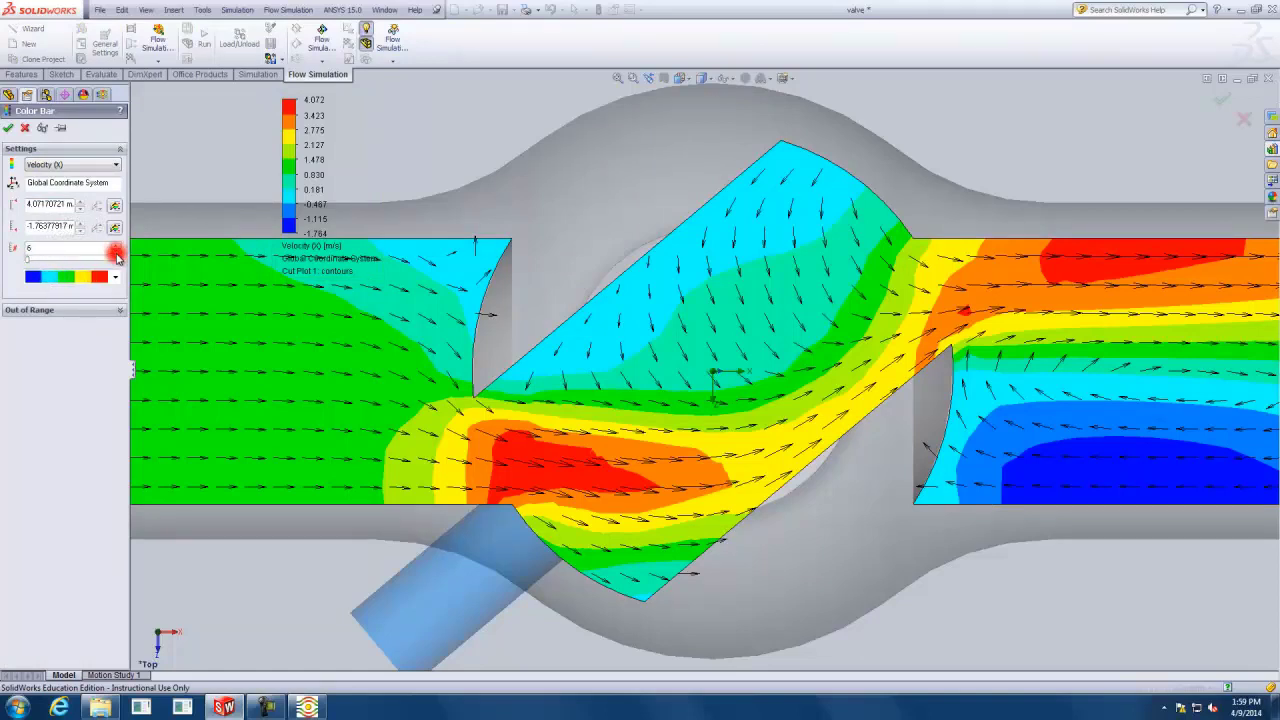
click(117, 256)
click(117, 256)
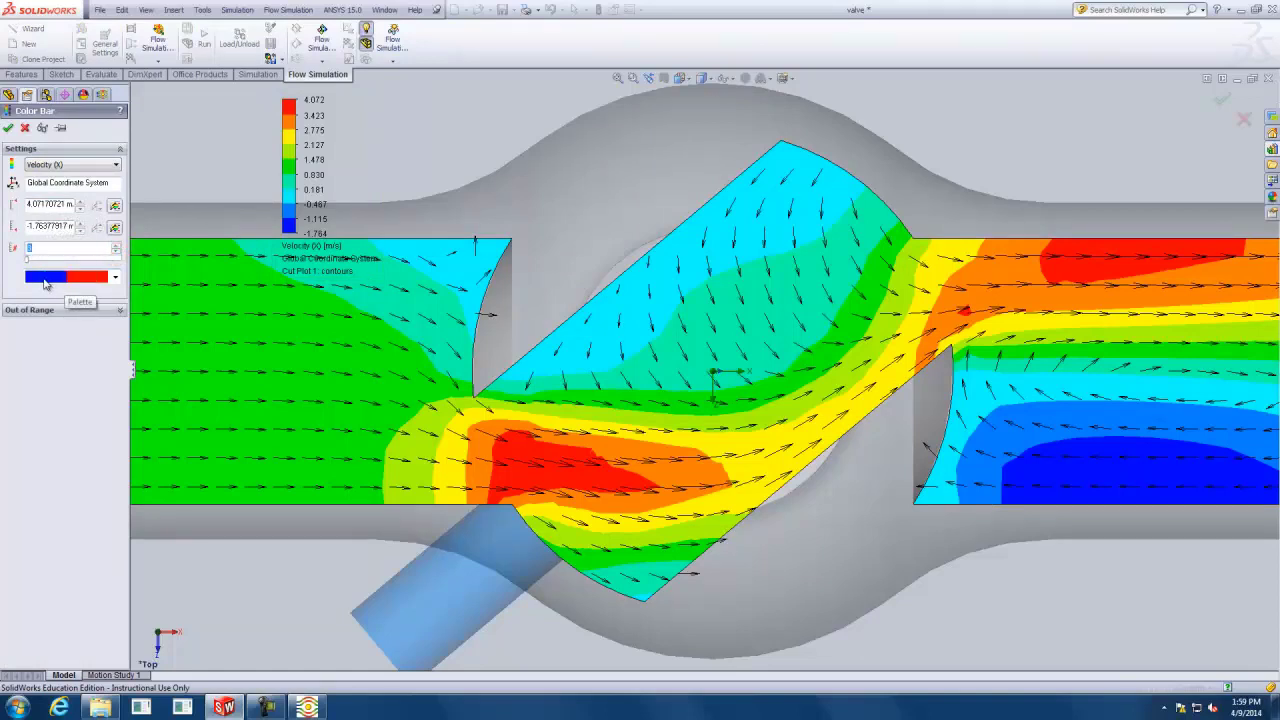
double_click(61, 207)
text(1)
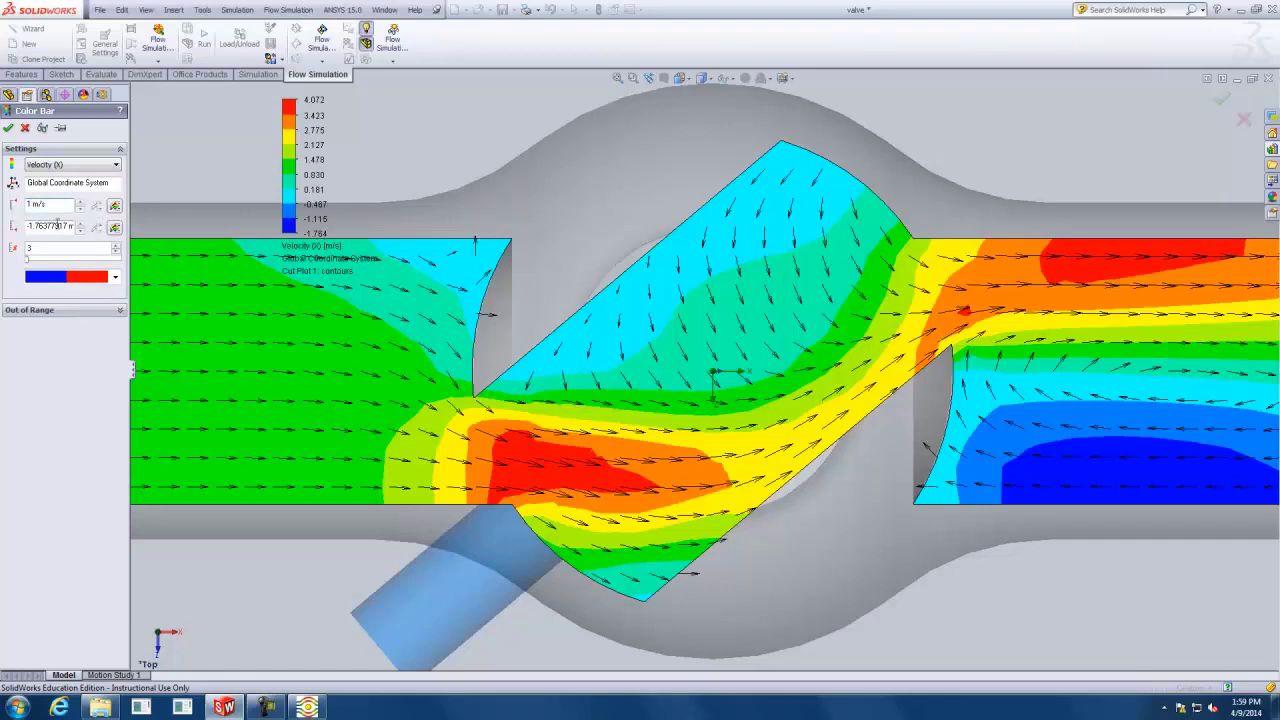
double_click(66, 226)
text(-1)
click(8, 128)
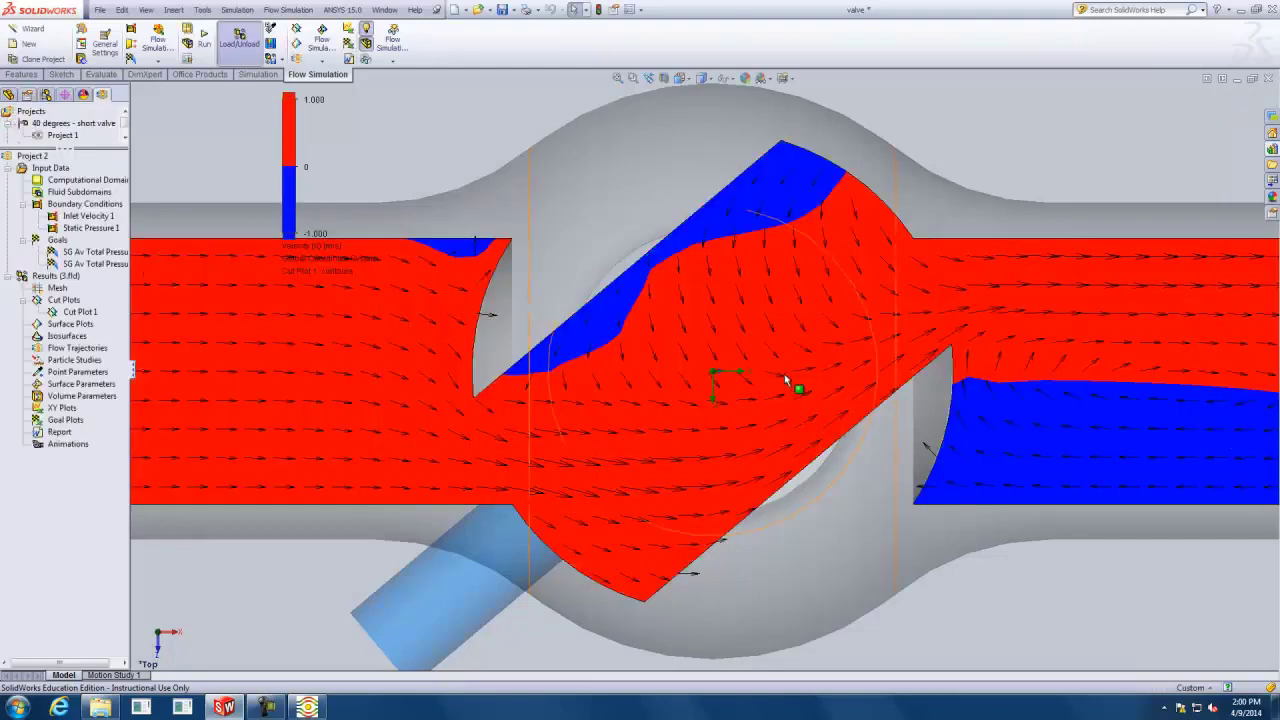
Remove Relative Pressure, in the Loads group, from the list of parameters offered for the color bar
scroll(774, 383, down, 3)
scroll(774, 383, up, 6)
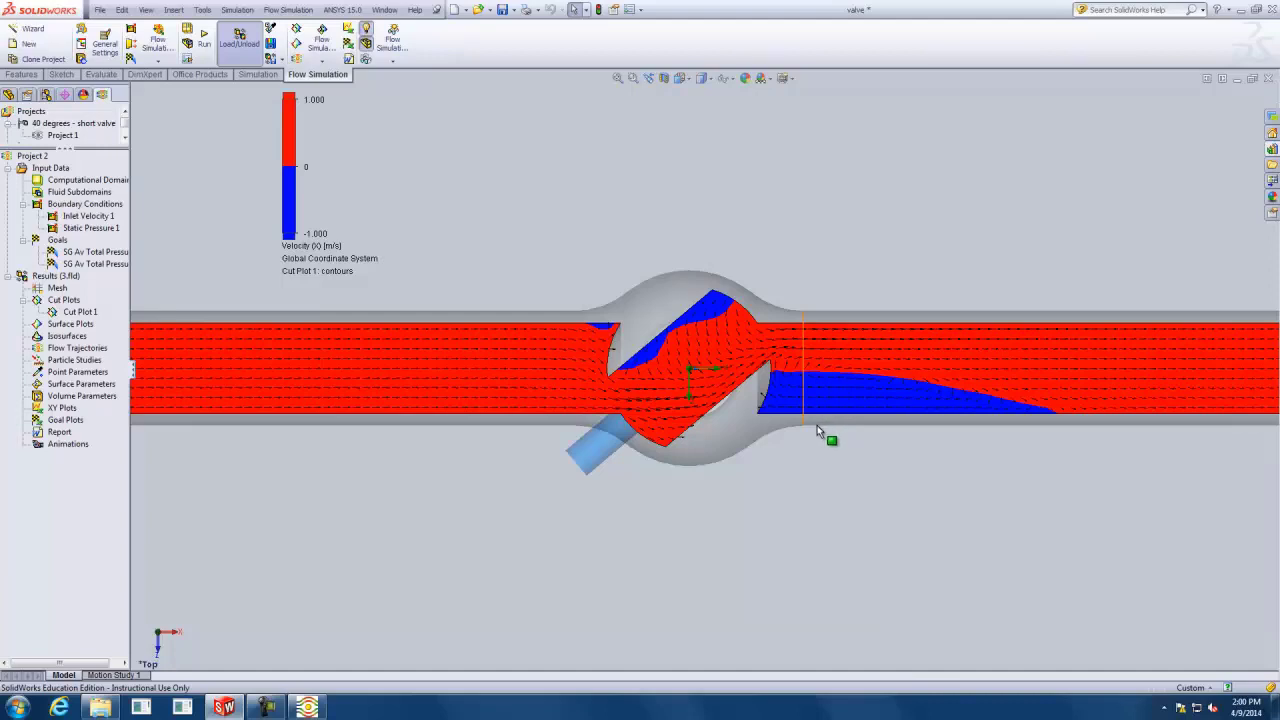
double_click(289, 157)
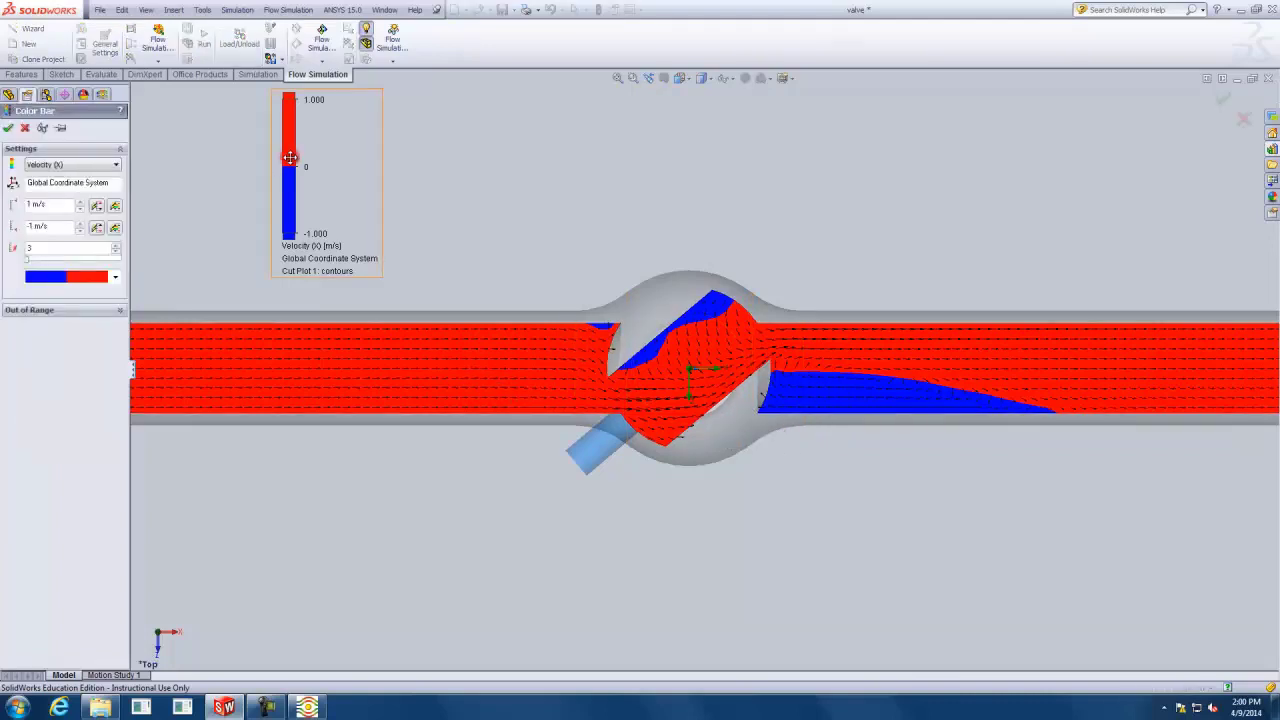
click(80, 165)
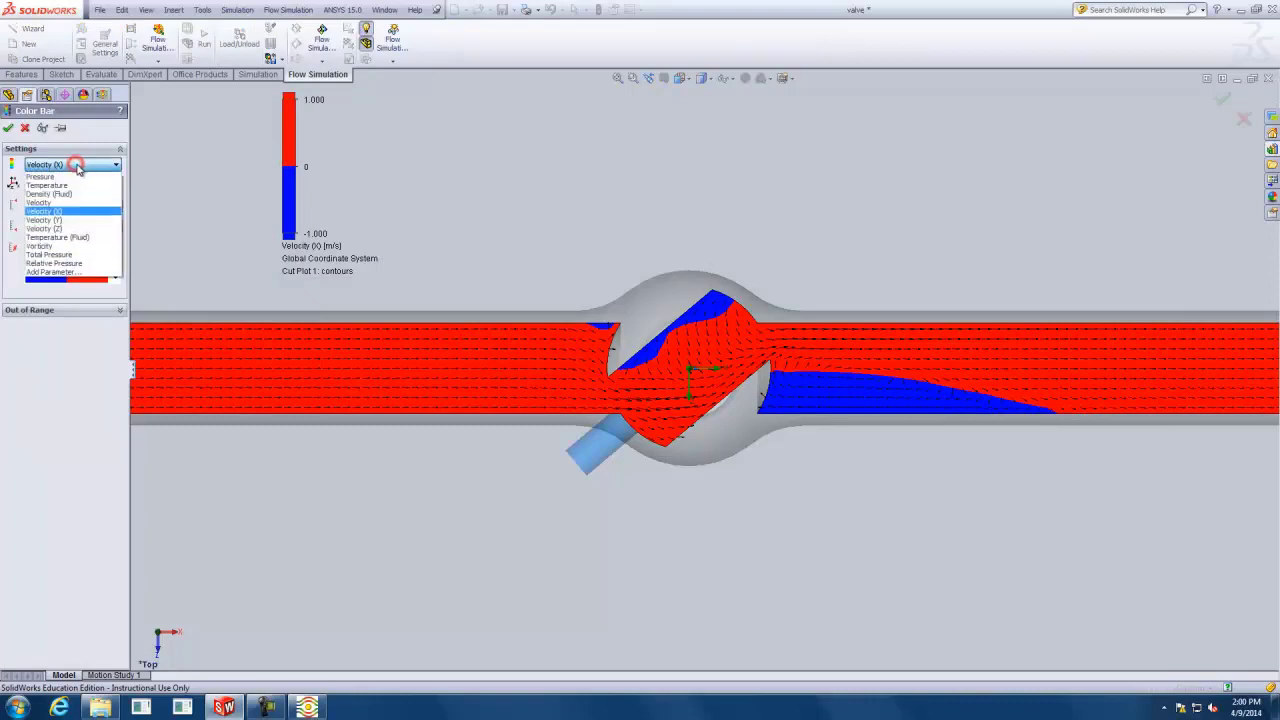
click(50, 273)
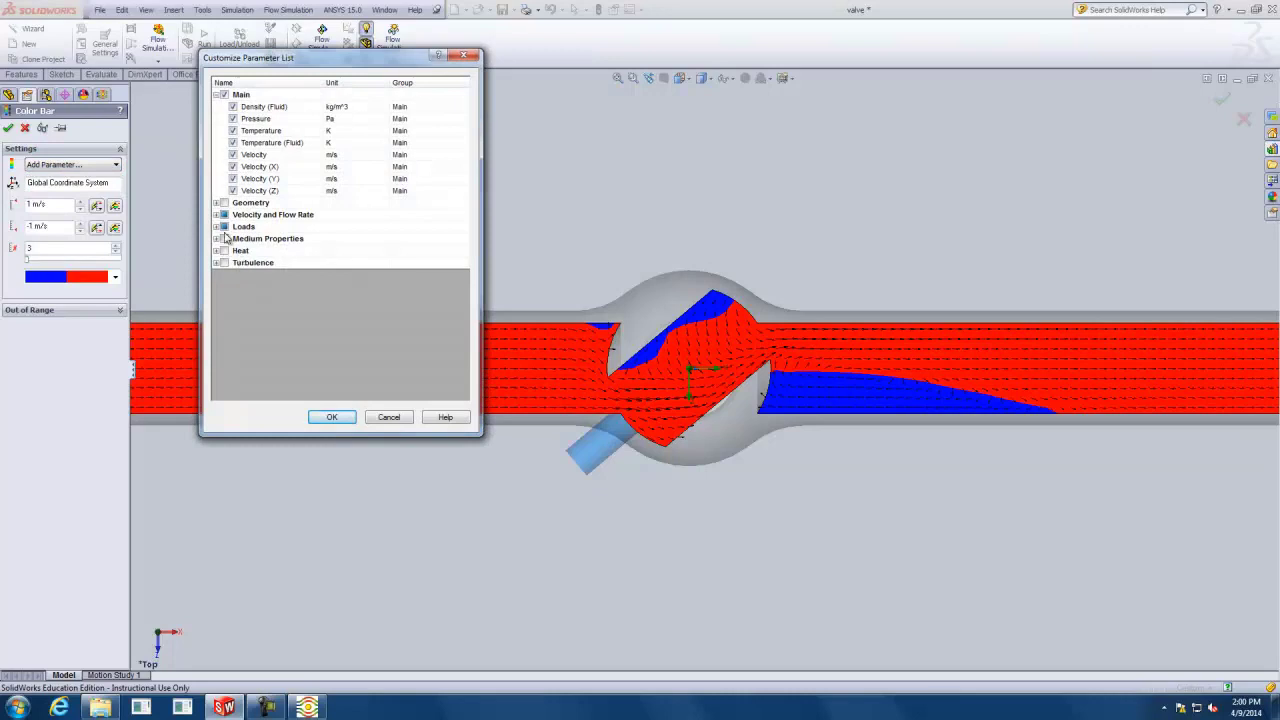
click(216, 227)
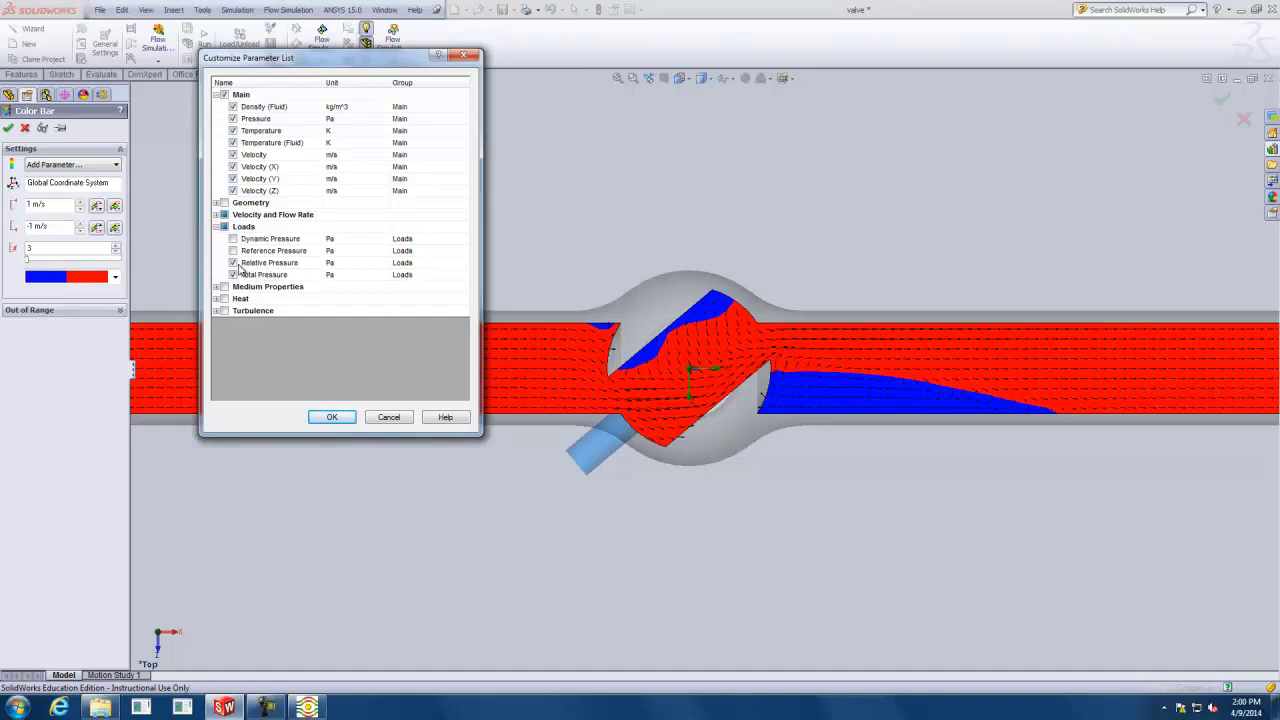
click(233, 262)
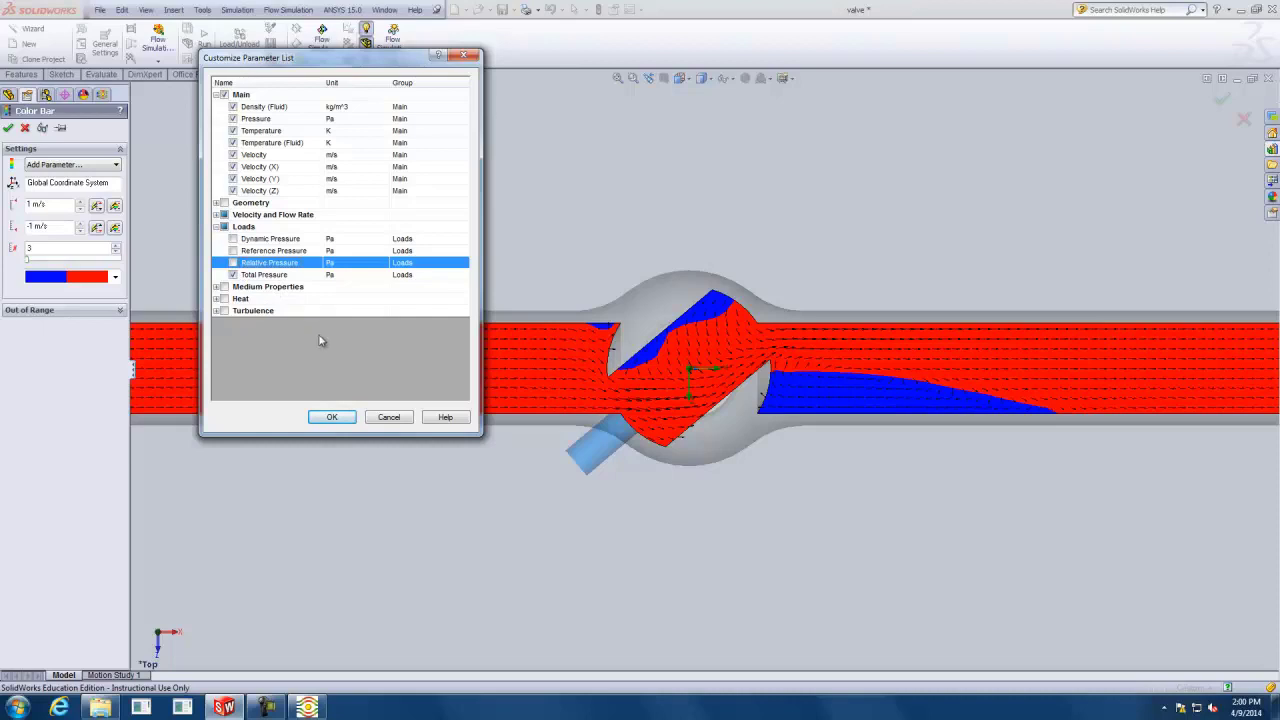
click(331, 416)
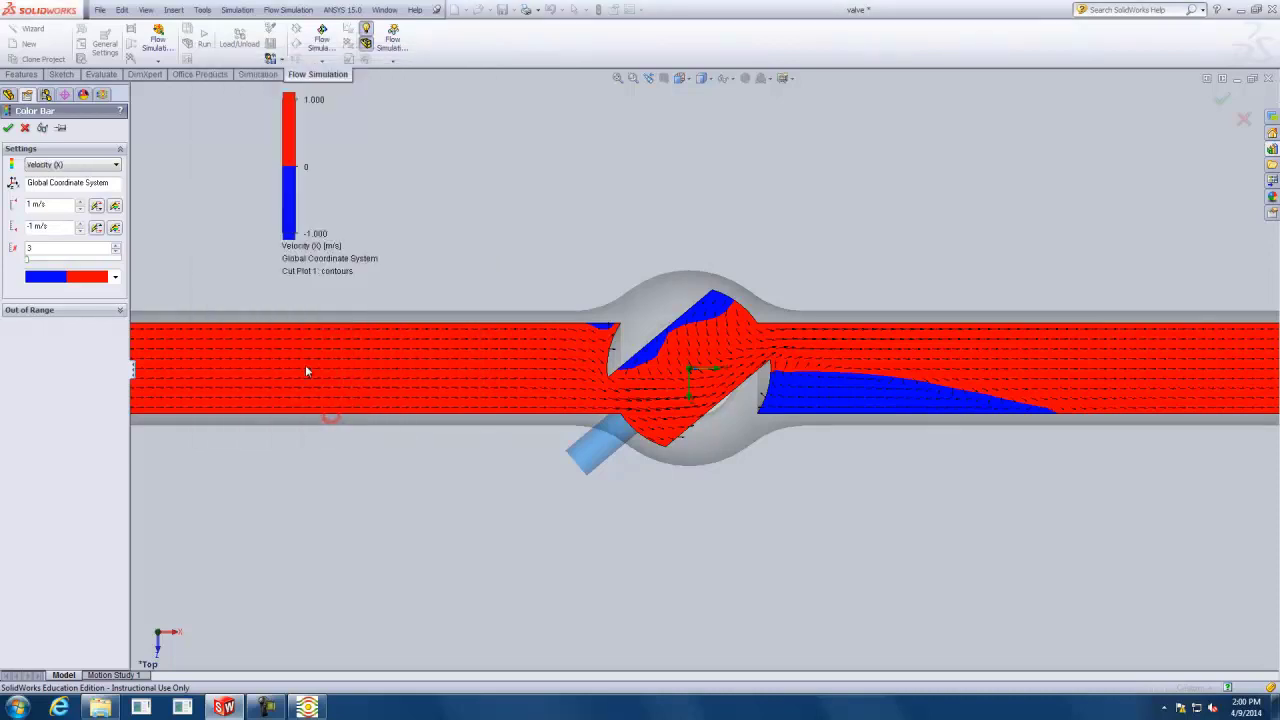
Change the color bar parameter to Total Pressure and set the number of levels to 30
click(62, 166)
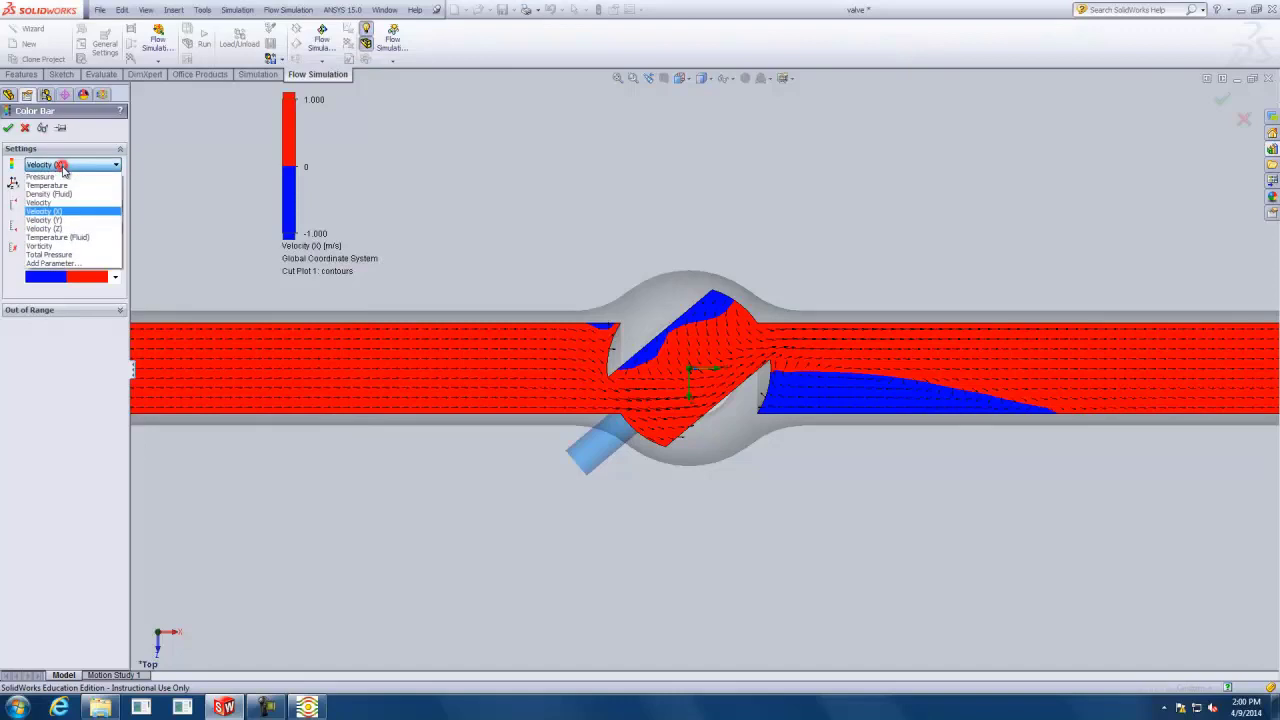
click(56, 256)
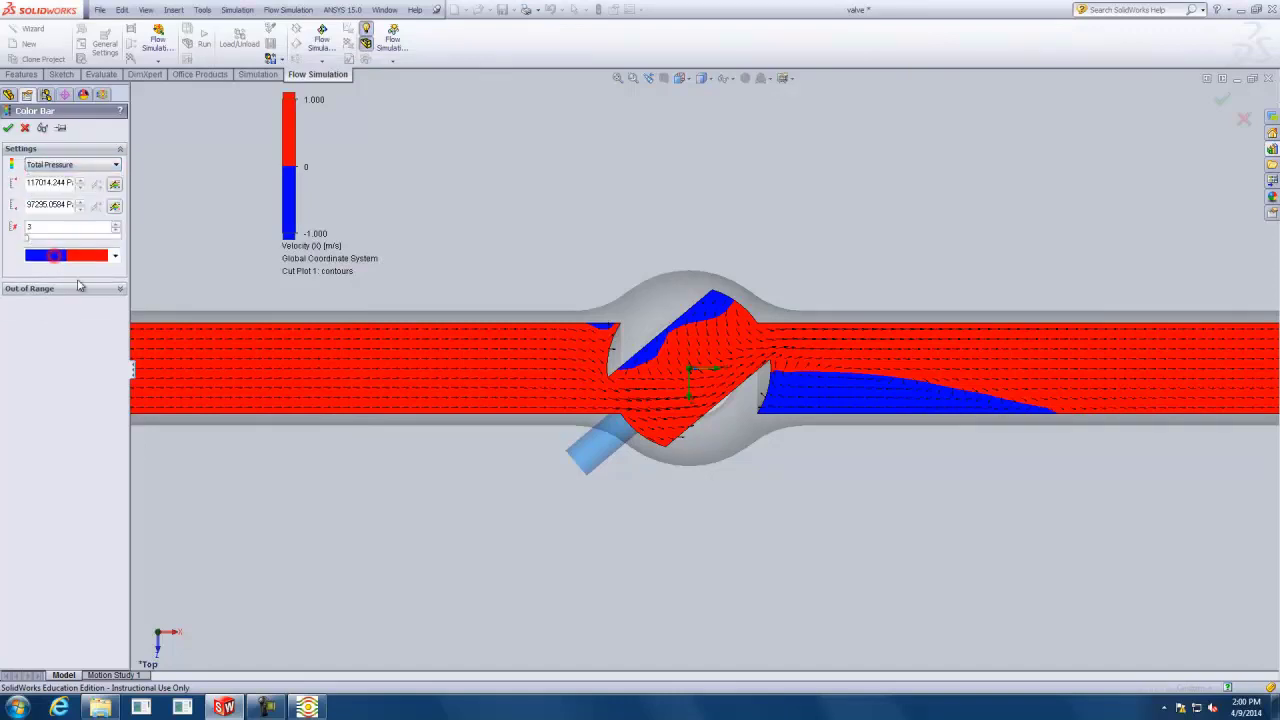
drag(28, 240, 35, 242)
click(36, 240)
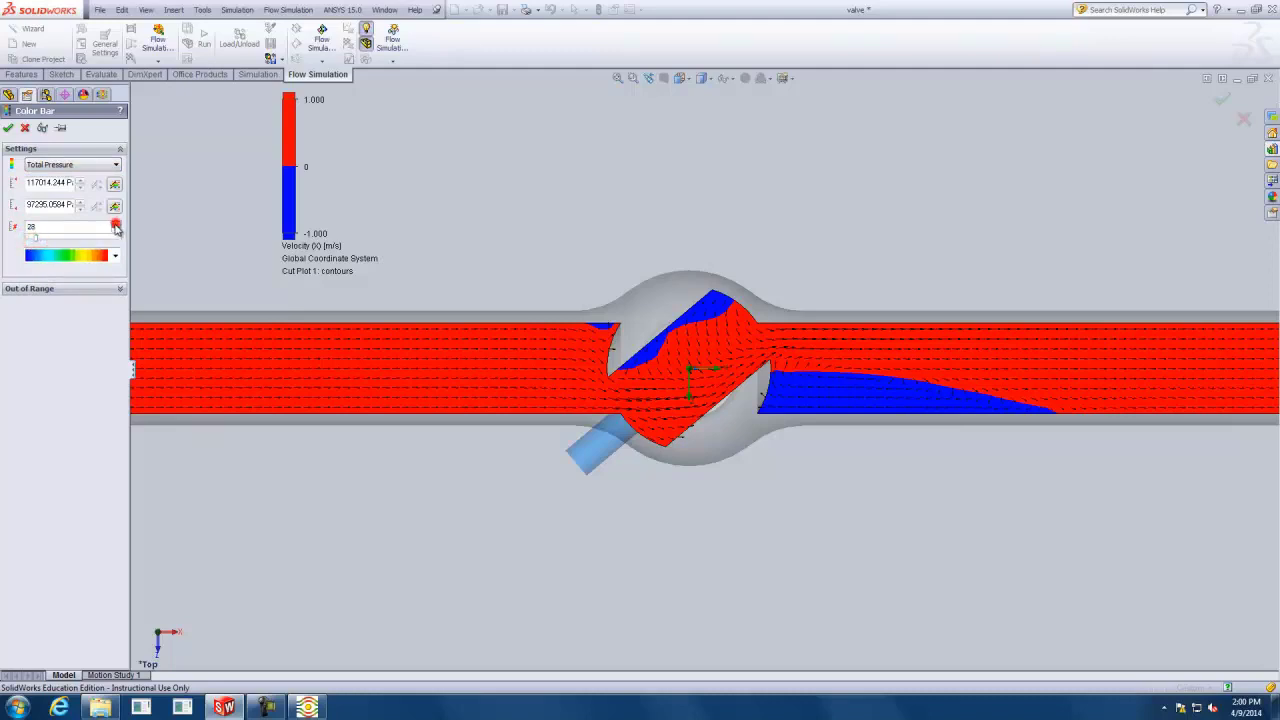
click(115, 226)
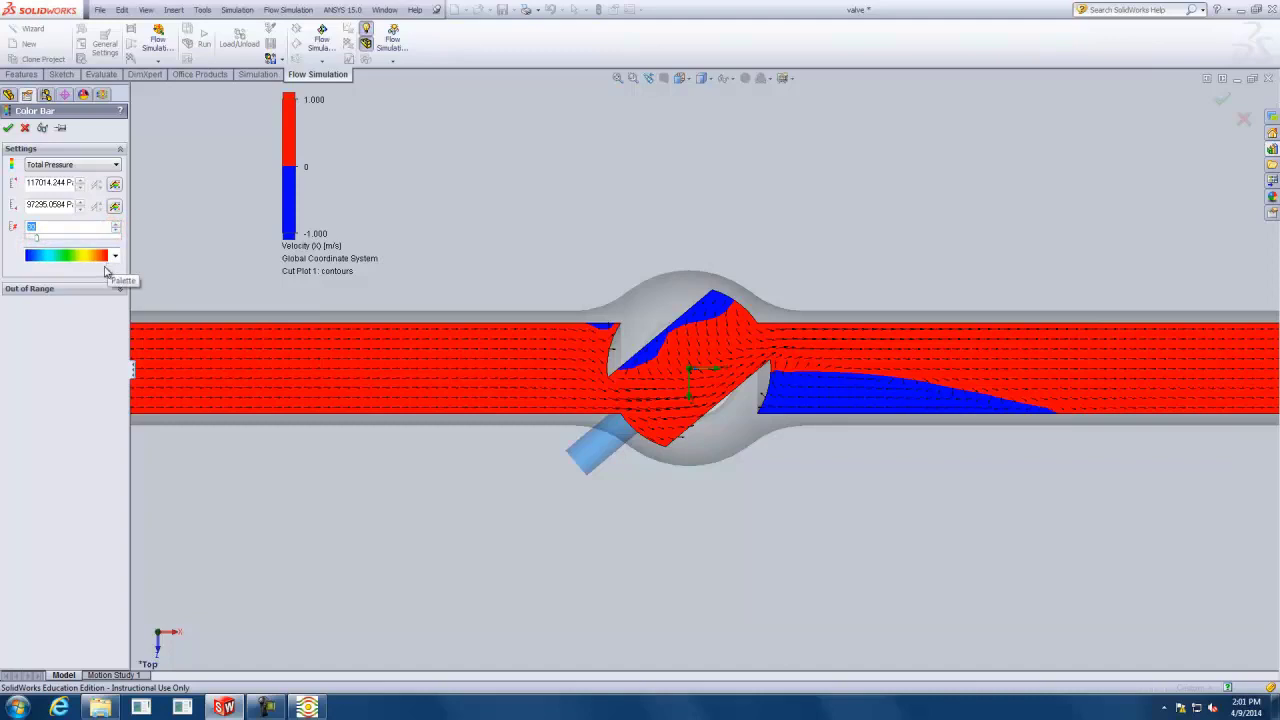
click(8, 127)
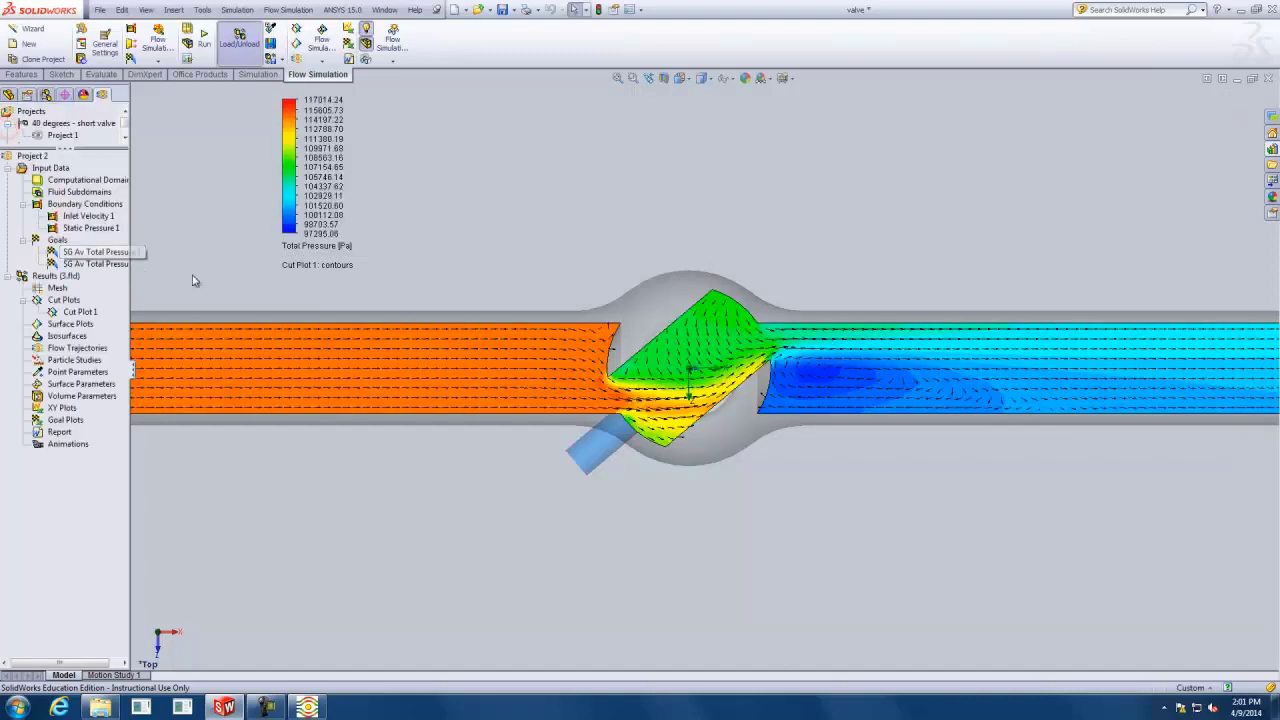